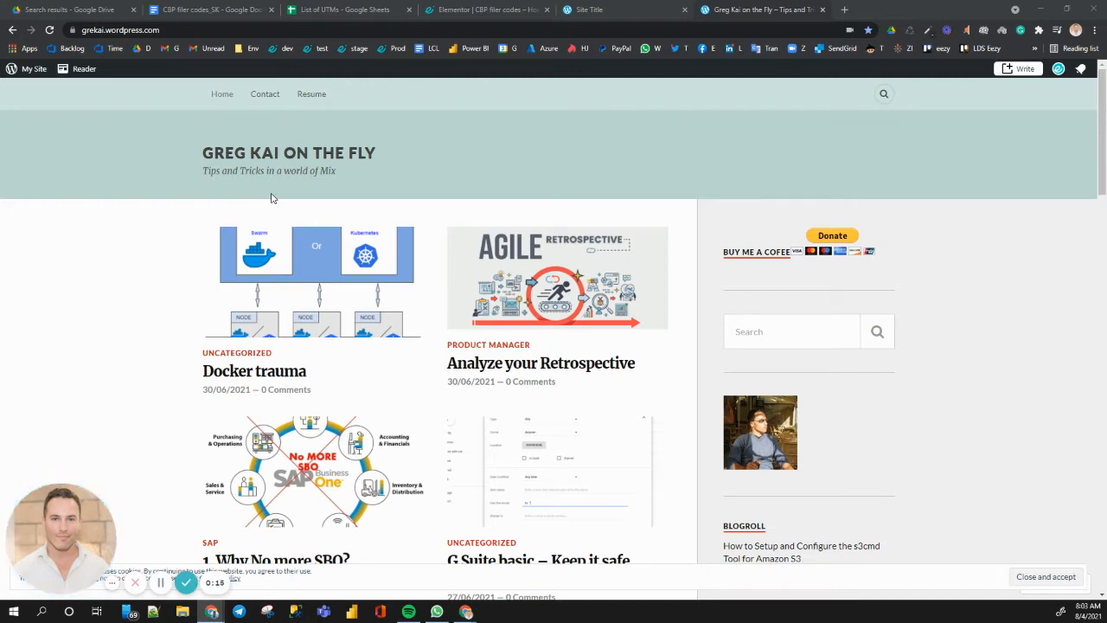
- Copy the entire article text, from title to last paragraph, from the CBP filer codes_SK Google Doc
{"action": "left_click", "coordinate": [615, 10]}
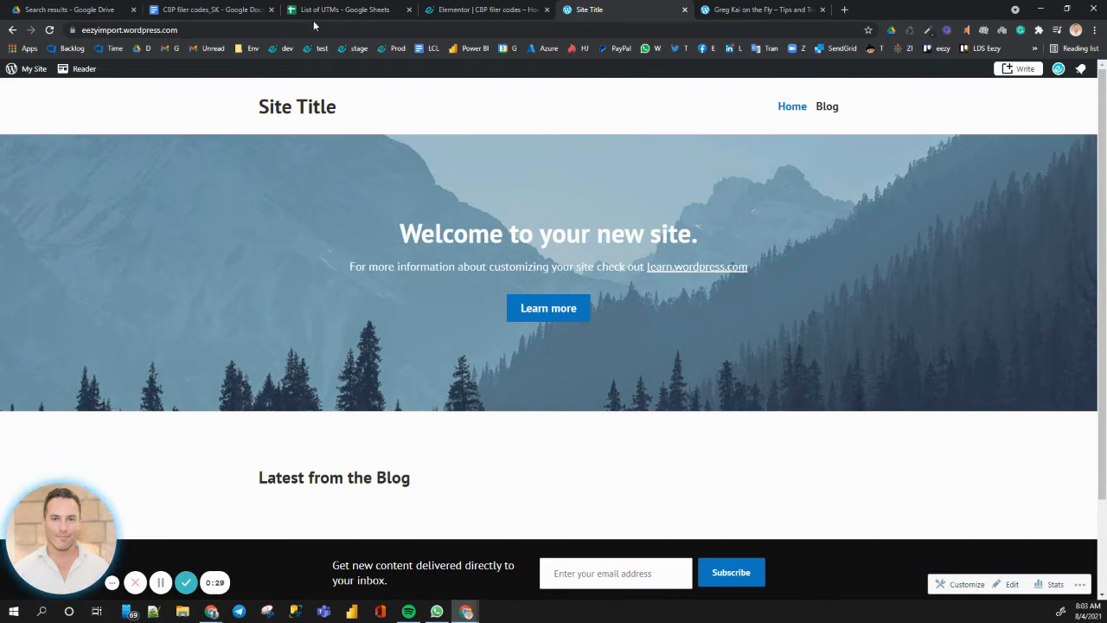
{"action": "left_click", "coordinate": [485, 10]}
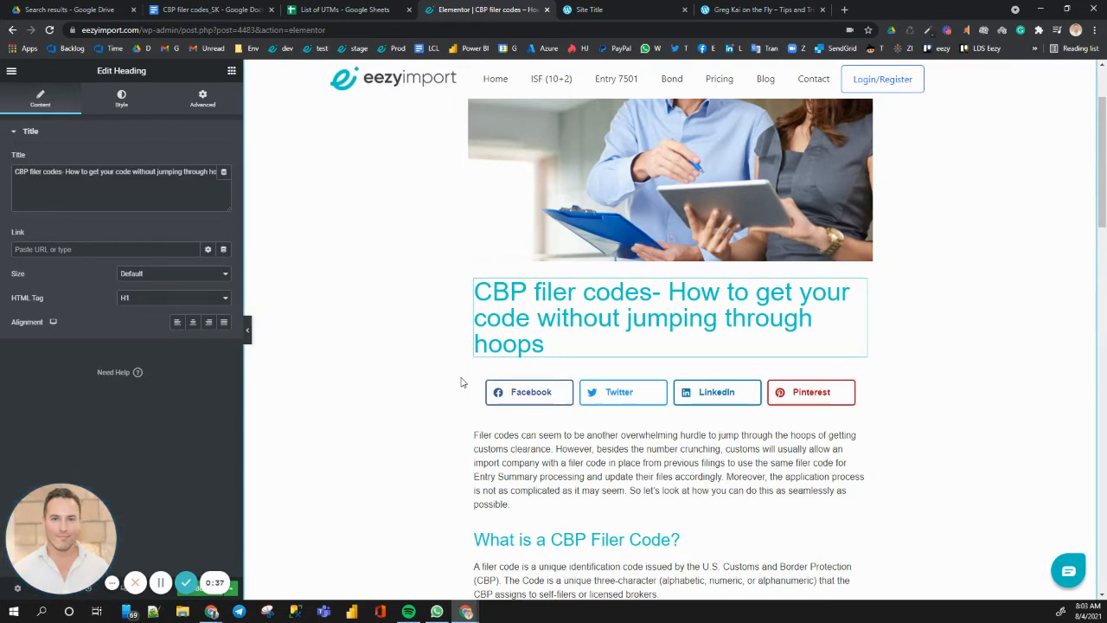
{"action": "left_click", "coordinate": [239, 11]}
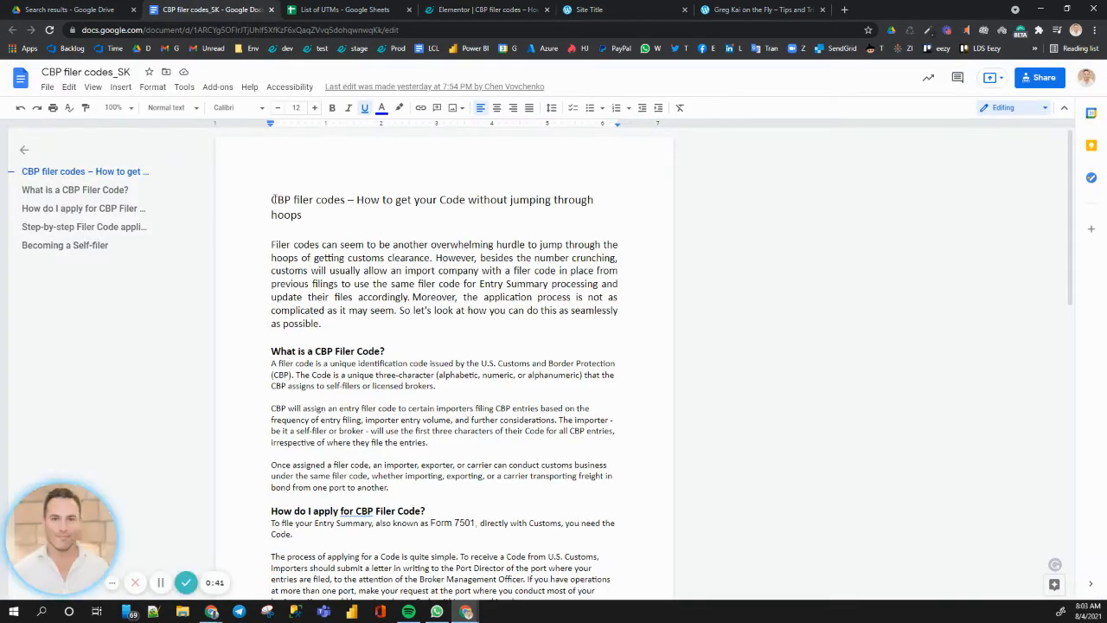
{"action": "left_click_drag", "start_coordinate": [272, 200], "coordinate": [394, 426]}
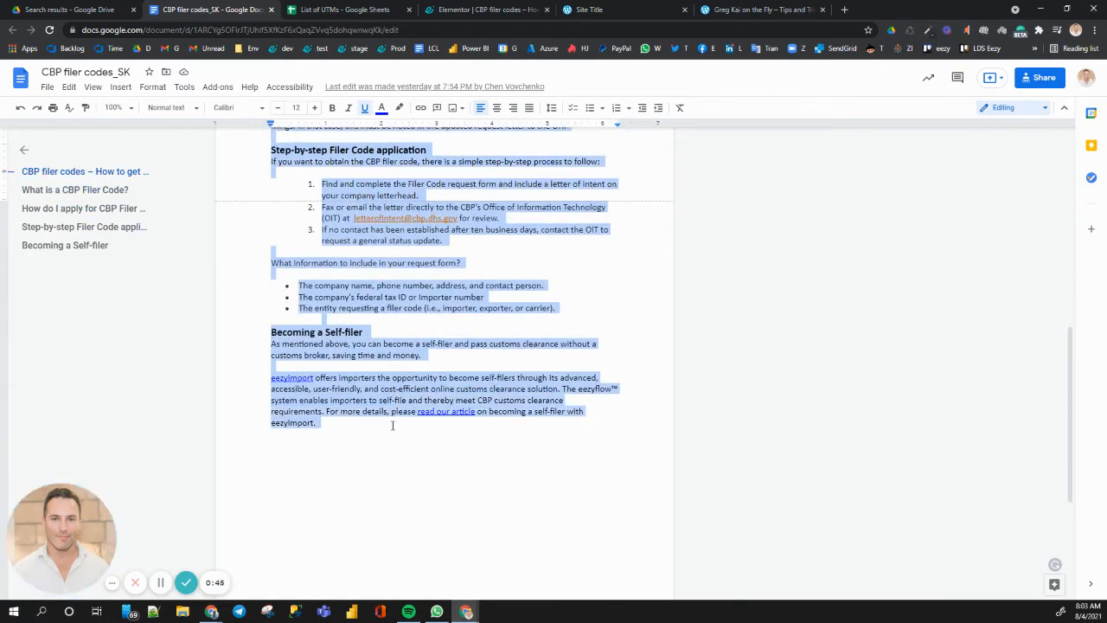
- Start a new post on the eezyimport.wordpress.com site and paste the copied article as its body
{"action": "left_click", "coordinate": [624, 7]}
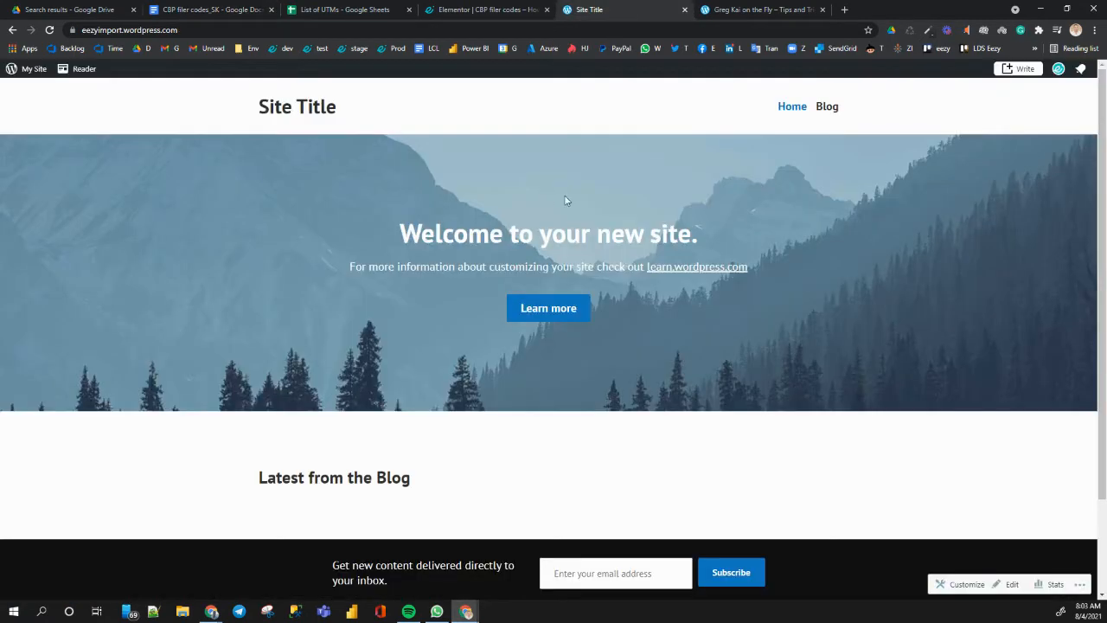
{"action": "left_click", "coordinate": [1021, 71]}
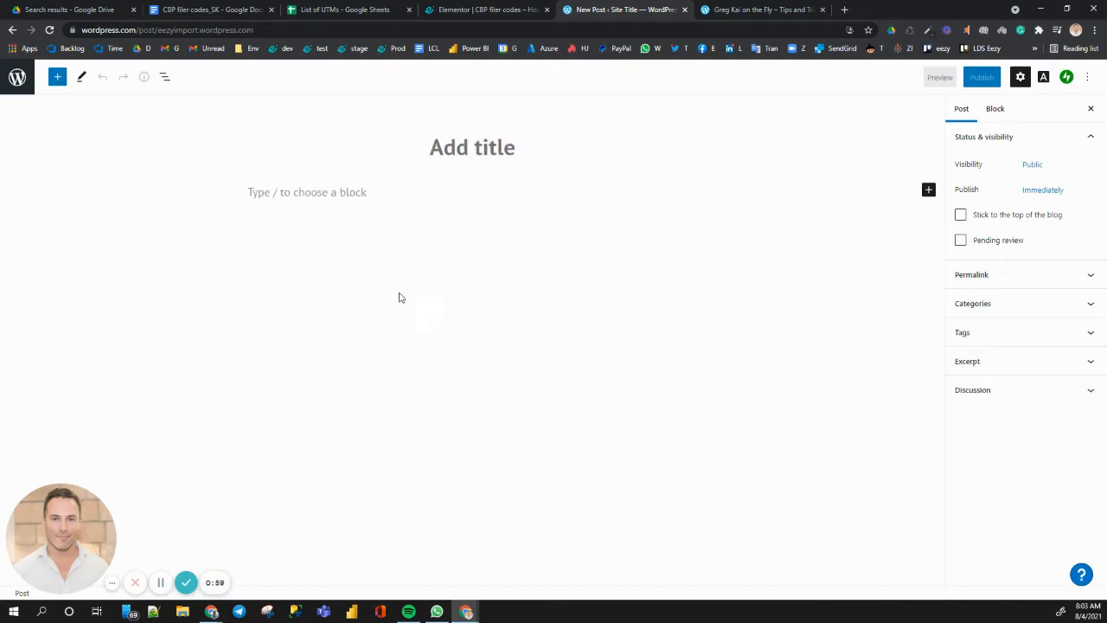
{"action": "left_click", "coordinate": [308, 198]}
{"action": "key", "text": "ctrl+v"}
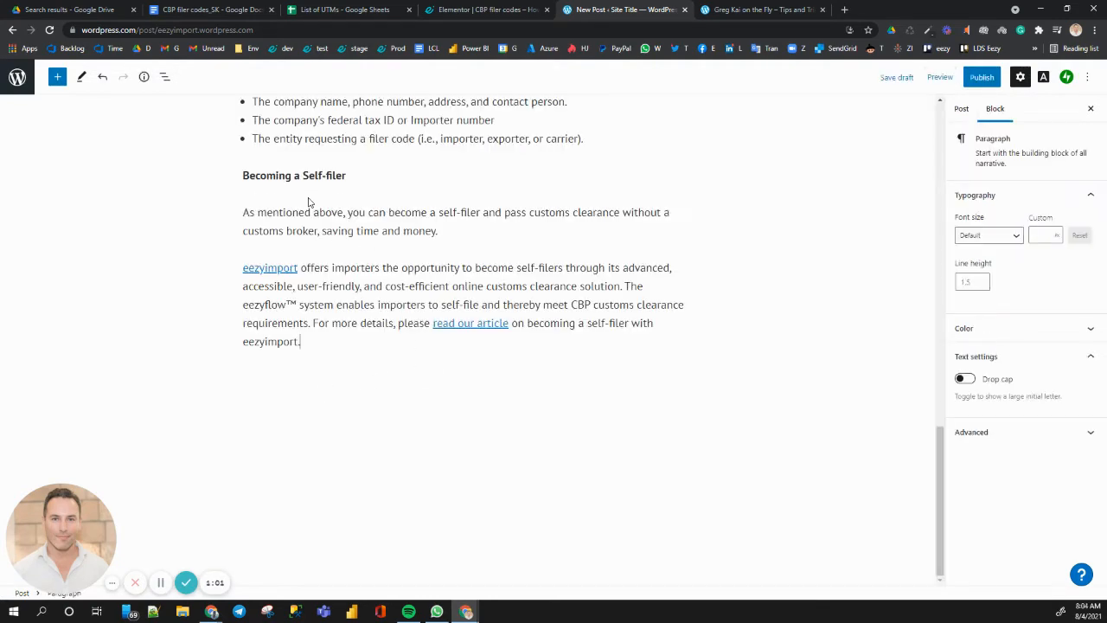
- Move the line "CBP filer codes – How to get your Code without jumping through hoops" from the body into the post title
{"action": "scroll", "coordinate": [395, 257], "scroll_direction": "up", "scroll_amount": 10}
{"action": "scroll", "coordinate": [426, 313], "scroll_direction": "up", "scroll_amount": 3}
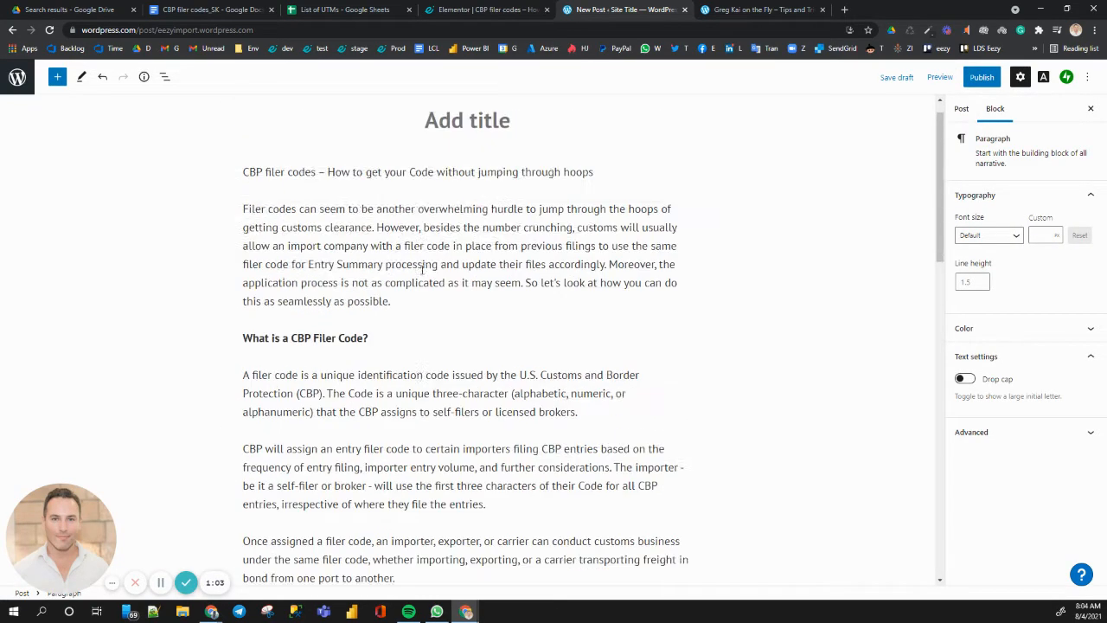
{"action": "left_click_drag", "start_coordinate": [245, 199], "coordinate": [619, 198]}
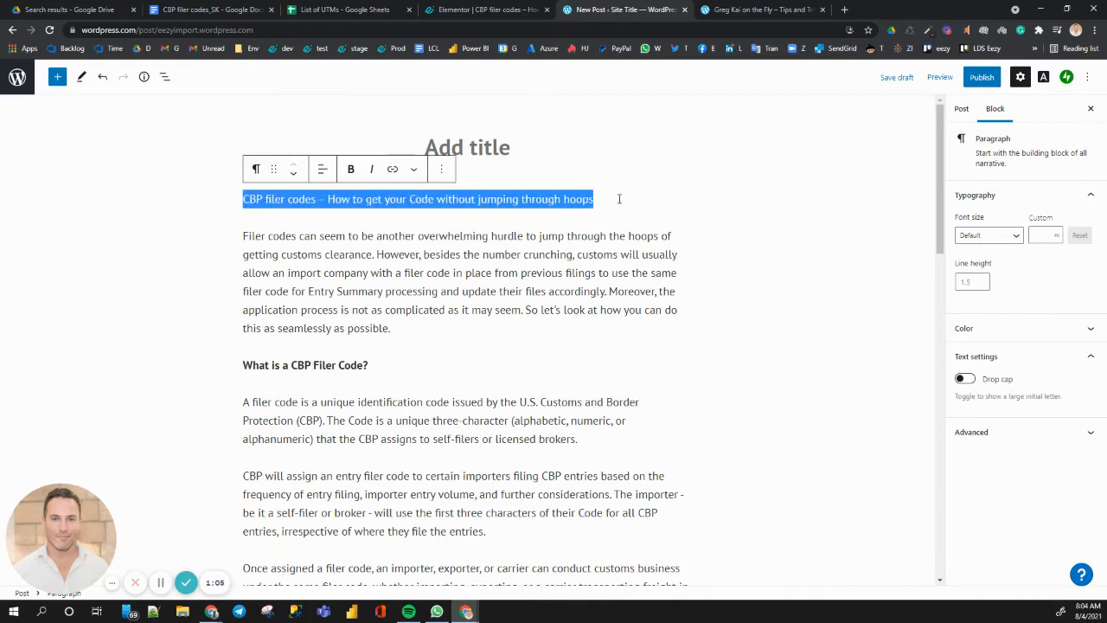
{"action": "key", "text": "ctrl+x"}
{"action": "left_click", "coordinate": [467, 147]}
{"action": "key", "text": "ctrl+v"}
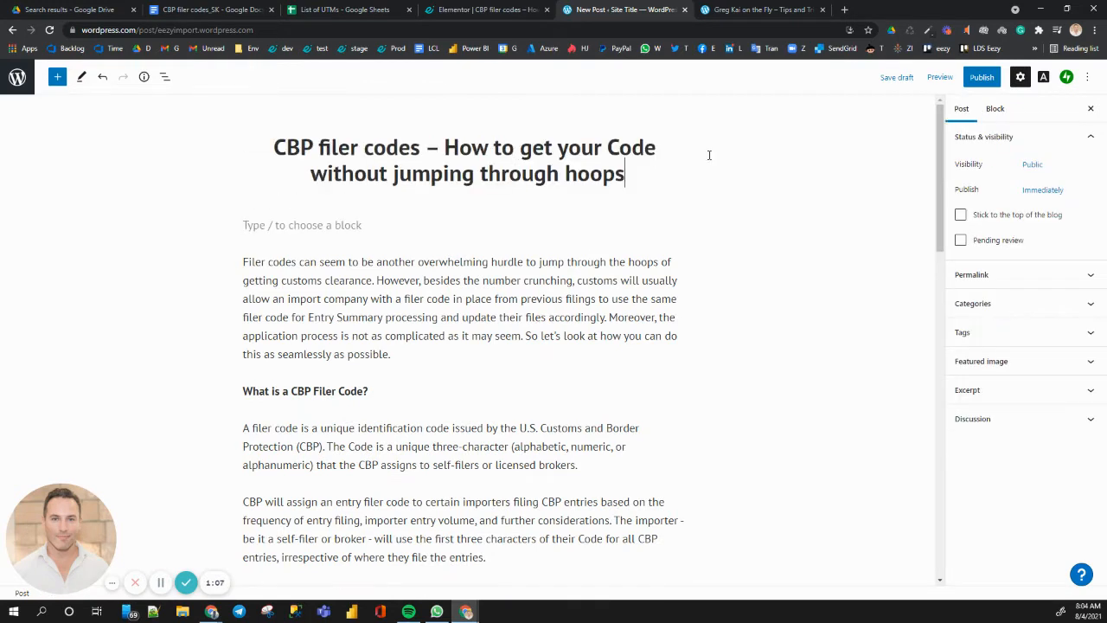
- Publish the post and start creating a podcast episode from it in Anchor
{"action": "left_click", "coordinate": [991, 78]}
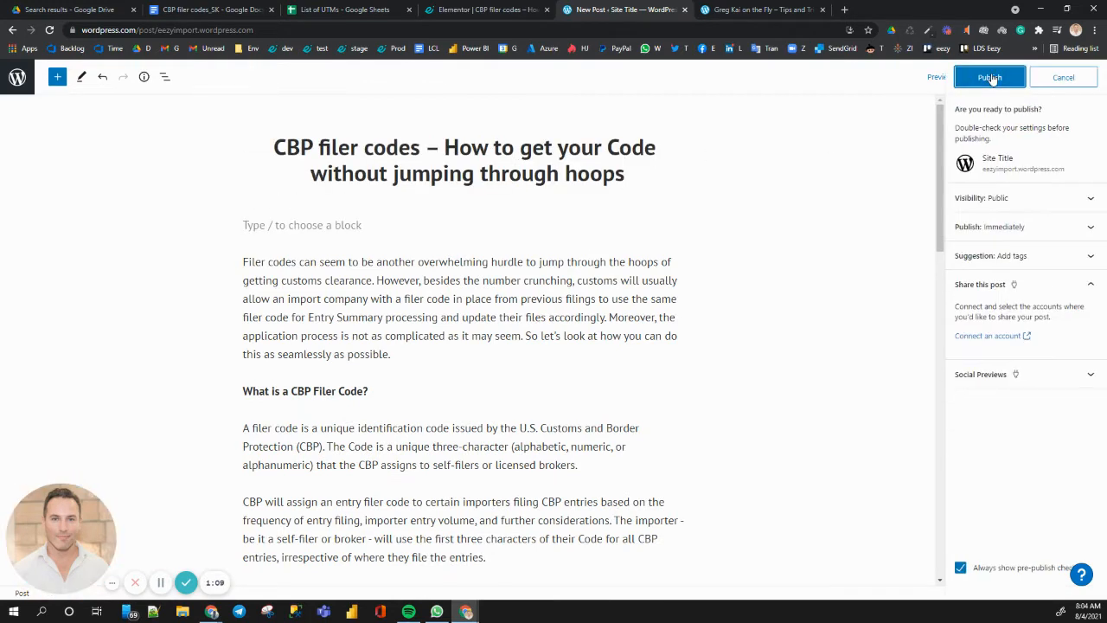
{"action": "left_click", "coordinate": [993, 79]}
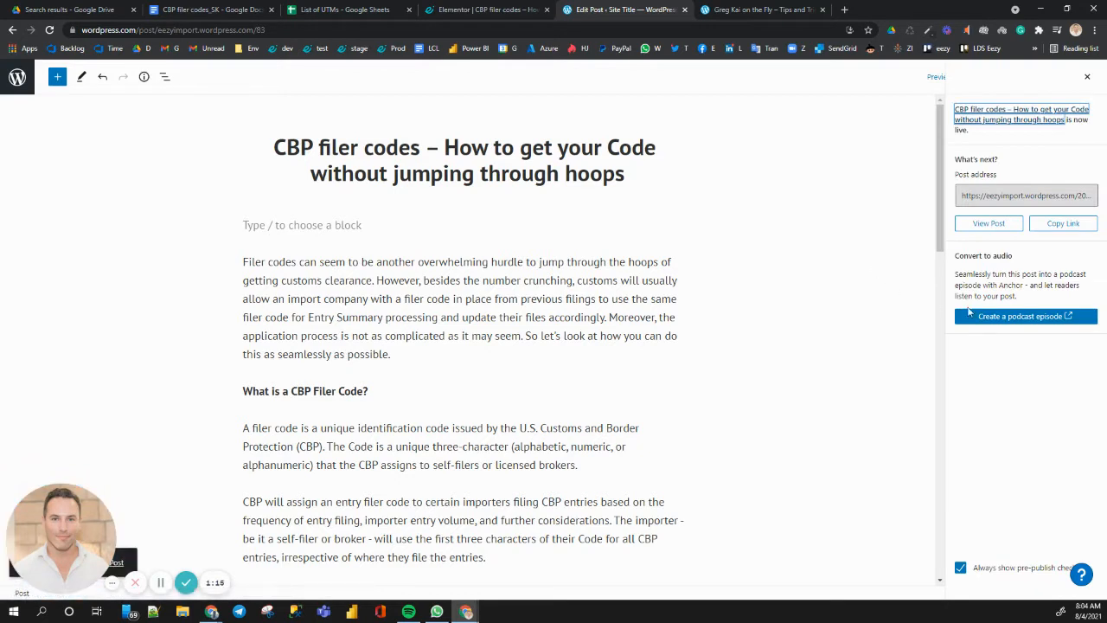
{"action": "left_click", "coordinate": [1014, 322]}
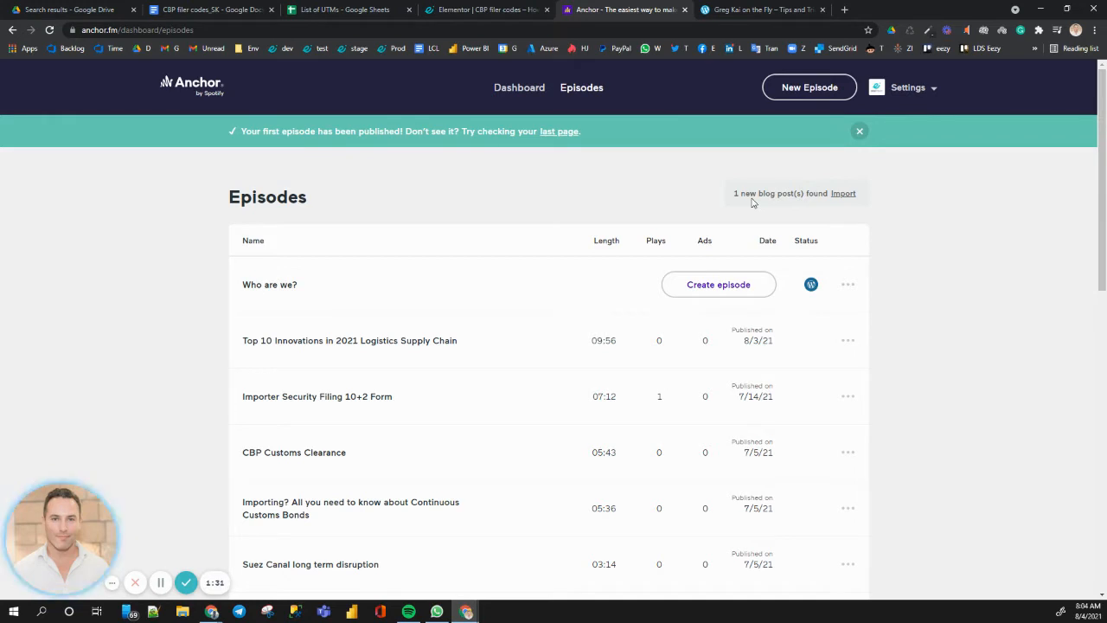
- Import the new blog post into the episodes list and convert its text to audio with the Cassidy voice, saving the result
{"action": "left_click", "coordinate": [844, 194]}
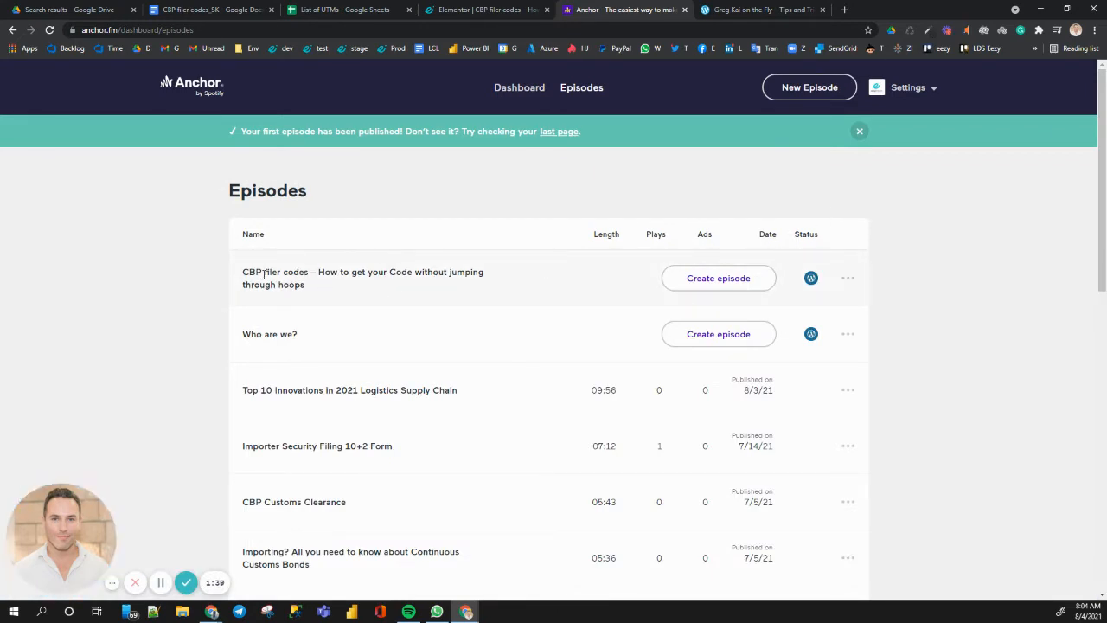
{"action": "left_click", "coordinate": [719, 279]}
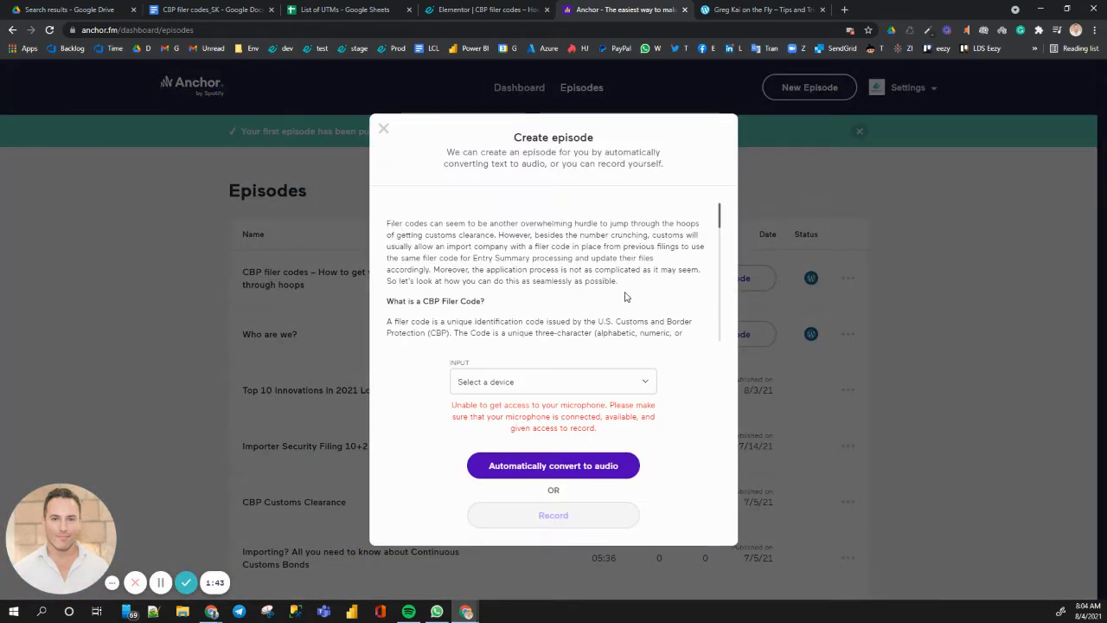
{"action": "left_click", "coordinate": [591, 474]}
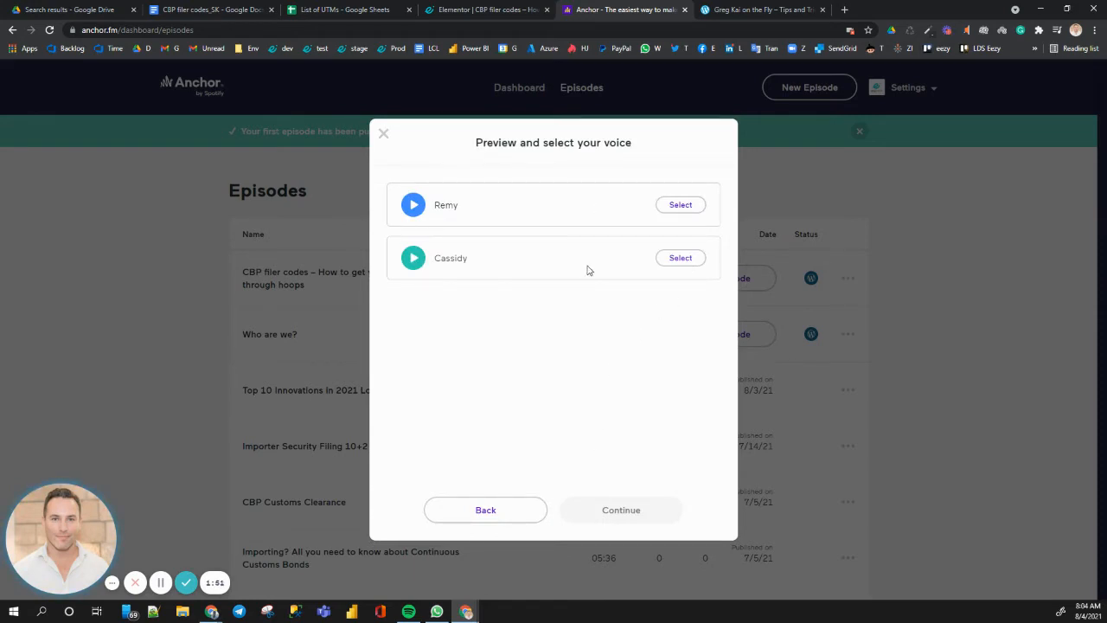
{"action": "left_click", "coordinate": [679, 259]}
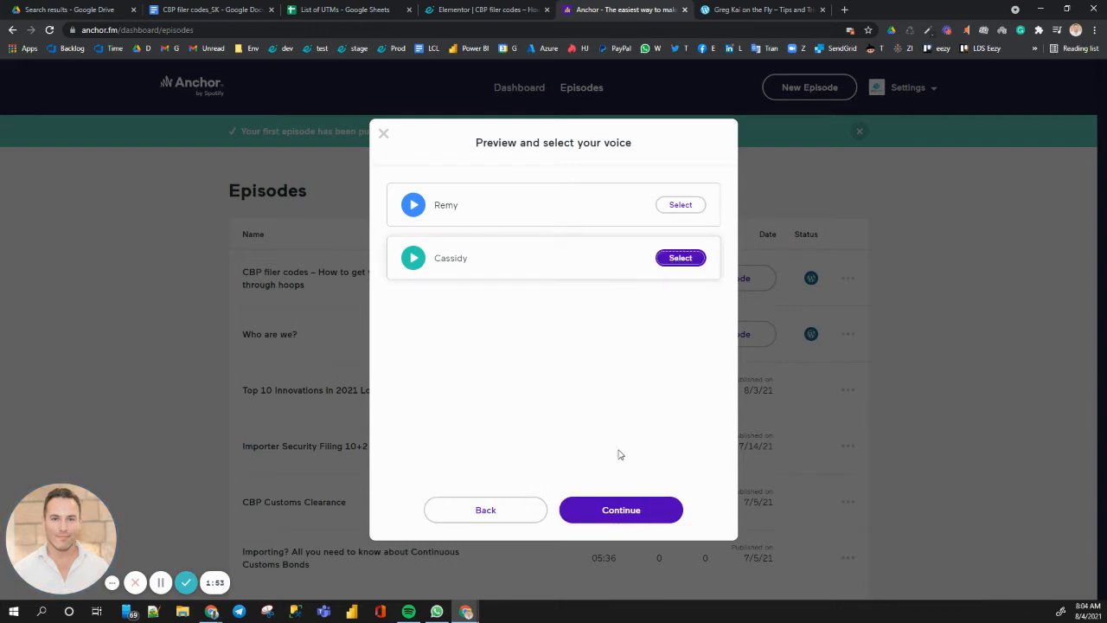
{"action": "left_click", "coordinate": [621, 511]}
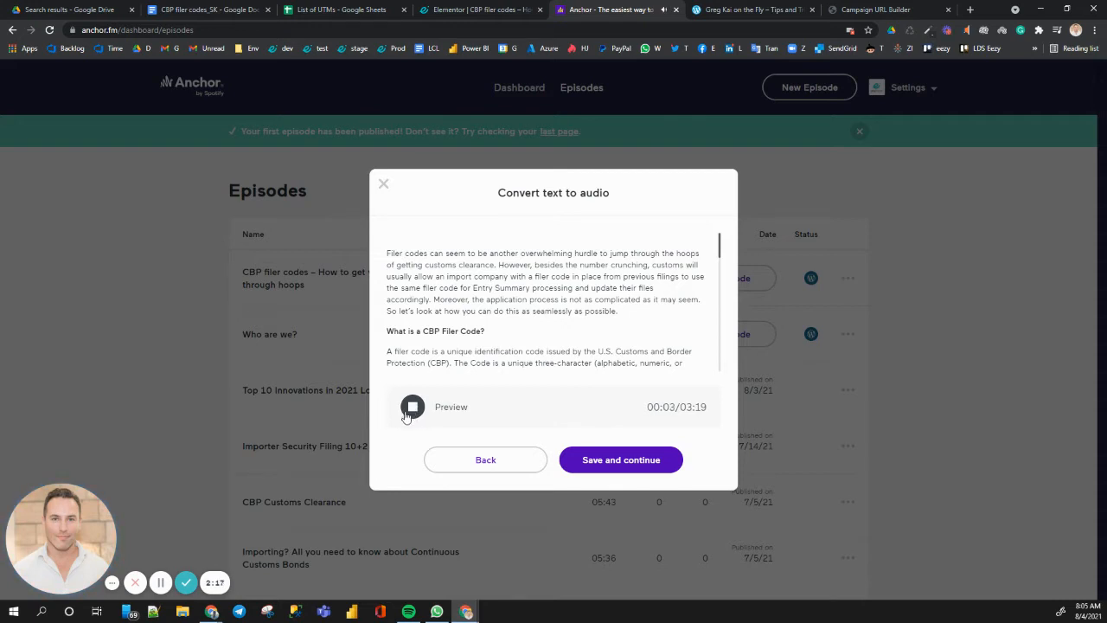
{"action": "left_click", "coordinate": [412, 407]}
{"action": "left_click", "coordinate": [619, 461]}
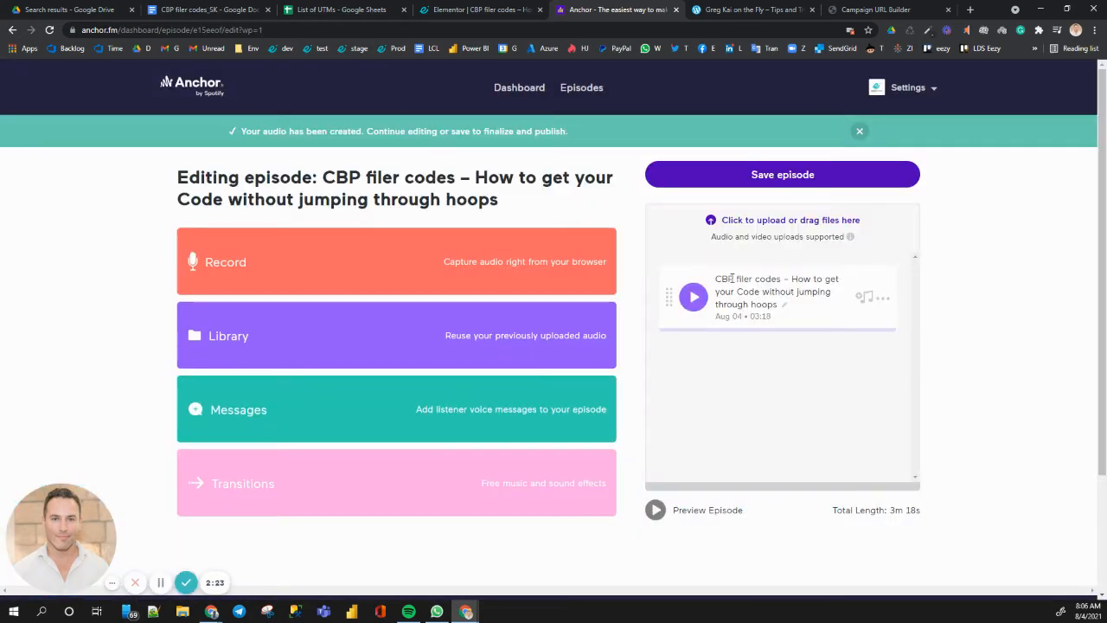
- Add the library clips "Prefix for eezyimport" before and "Suffix eezyimport" after the article audio, and save the episode
{"action": "left_click", "coordinate": [517, 327]}
{"action": "scroll", "coordinate": [529, 359], "scroll_direction": "down", "scroll_amount": 5}
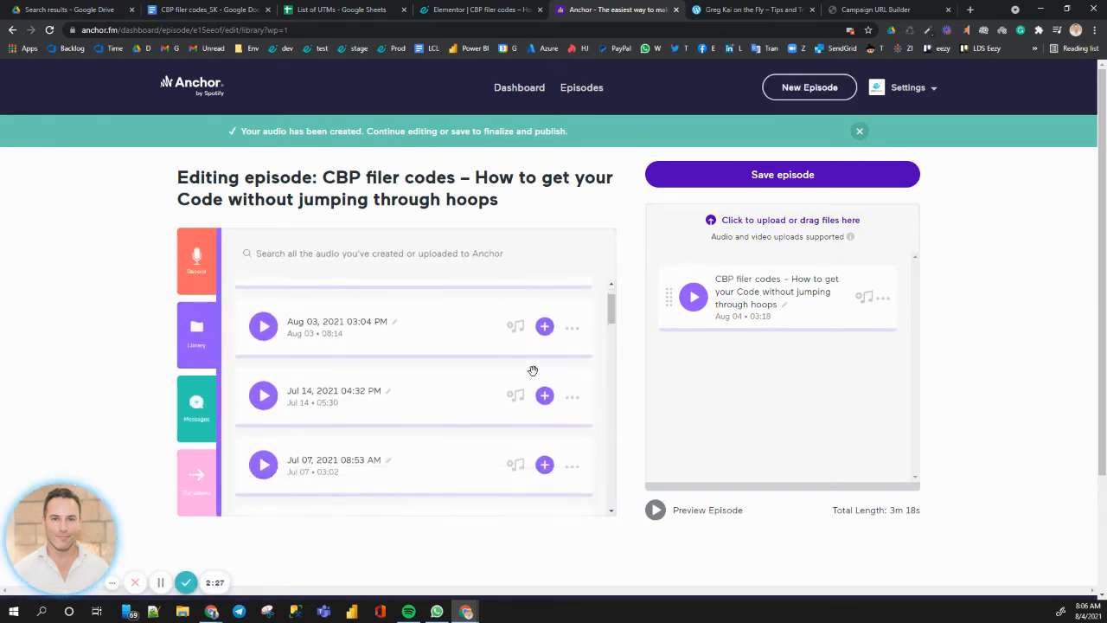
{"action": "scroll", "coordinate": [533, 370], "scroll_direction": "down", "scroll_amount": 10}
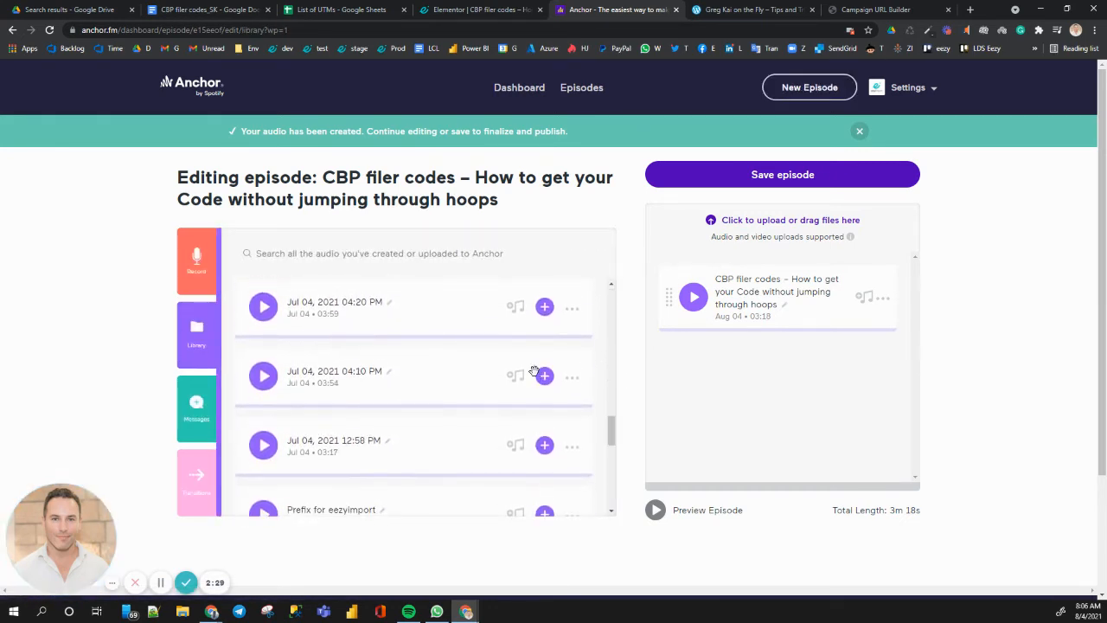
{"action": "scroll", "coordinate": [534, 371], "scroll_direction": "down", "scroll_amount": 3}
{"action": "scroll", "coordinate": [535, 373], "scroll_direction": "down", "scroll_amount": 3}
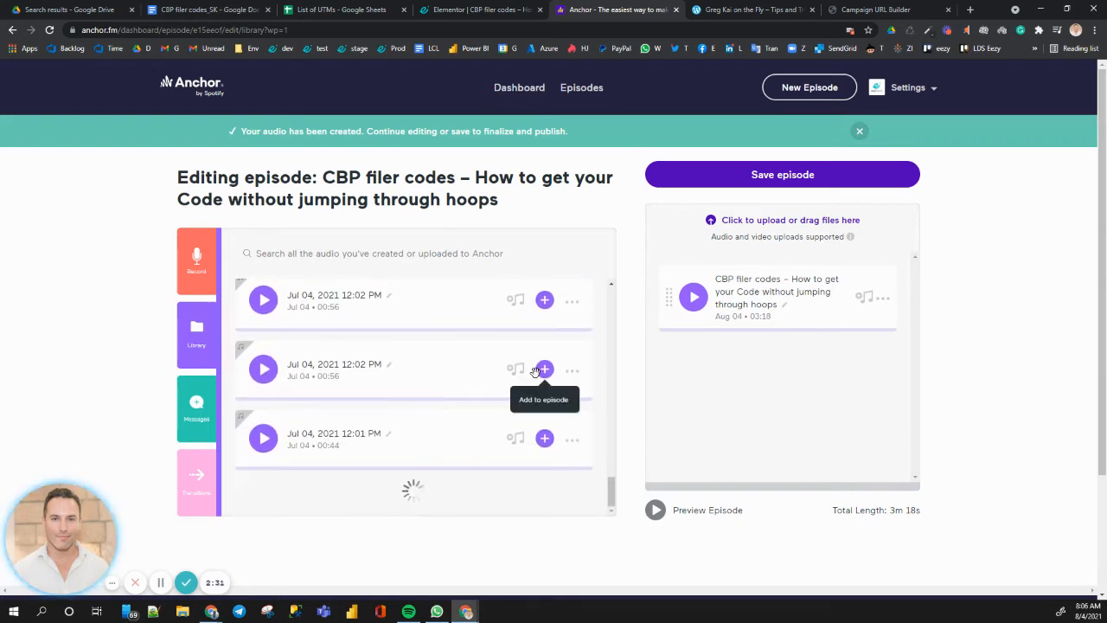
{"action": "scroll", "coordinate": [536, 371], "scroll_direction": "down", "scroll_amount": 3}
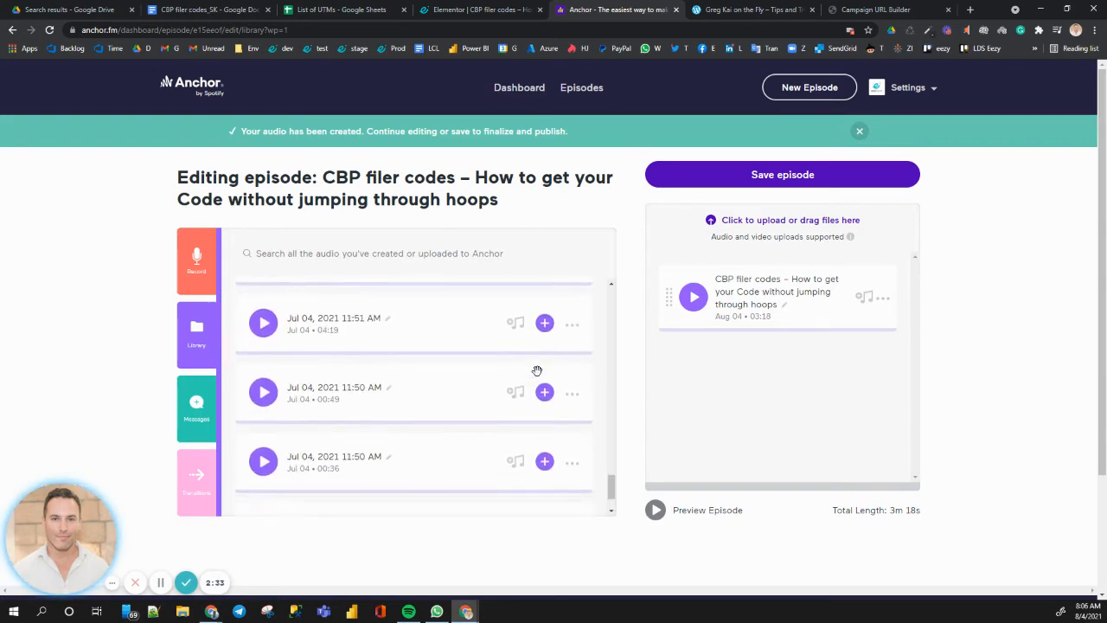
{"action": "scroll", "coordinate": [536, 370], "scroll_direction": "up", "scroll_amount": 3}
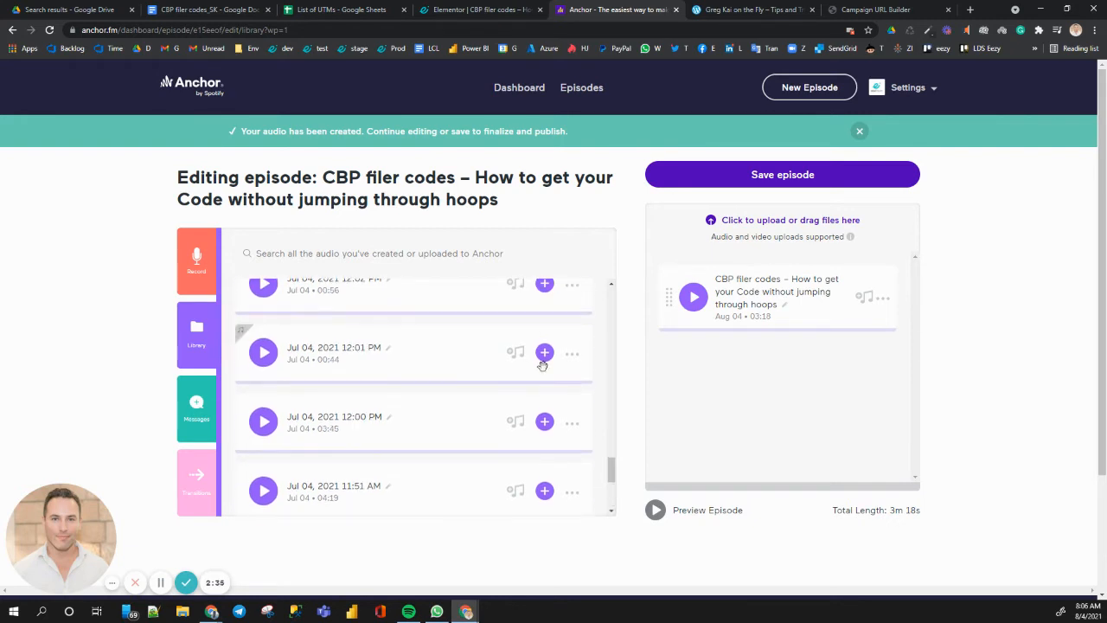
{"action": "scroll", "coordinate": [543, 363], "scroll_direction": "down", "scroll_amount": 3}
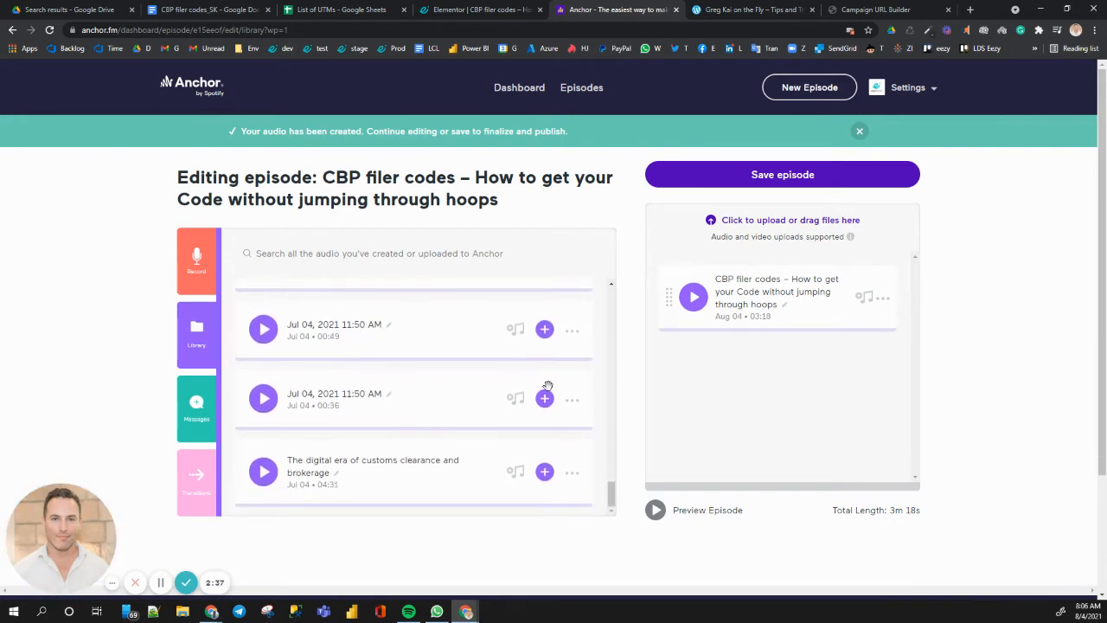
{"action": "scroll", "coordinate": [558, 409], "scroll_direction": "up", "scroll_amount": 2}
{"action": "scroll", "coordinate": [313, 375], "scroll_direction": "up", "scroll_amount": 3}
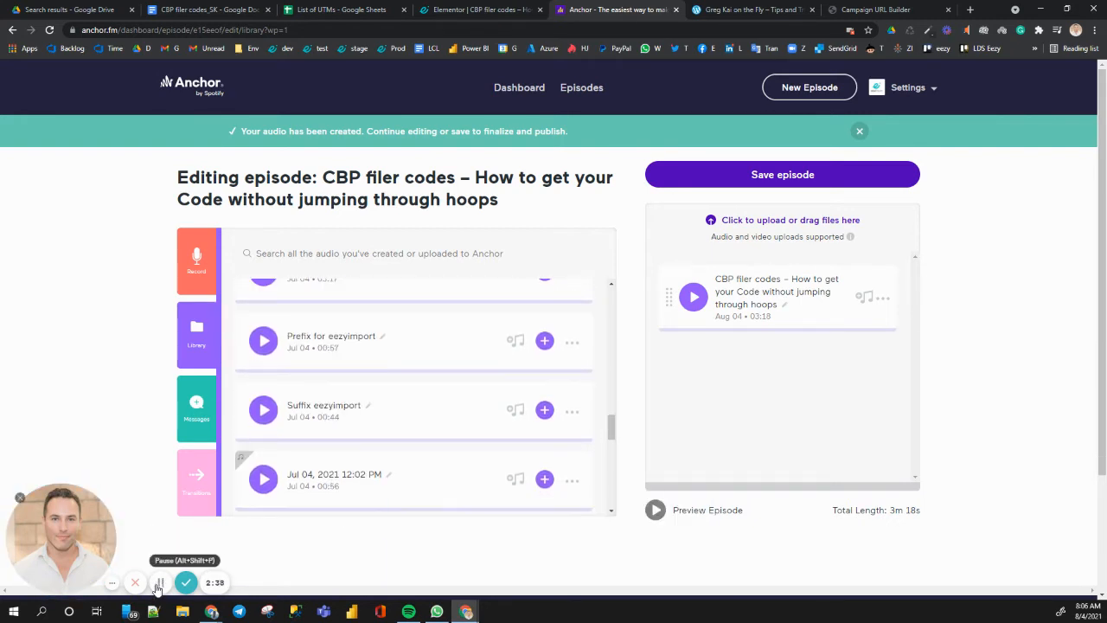
{"action": "left_click_drag", "start_coordinate": [317, 351], "coordinate": [749, 292]}
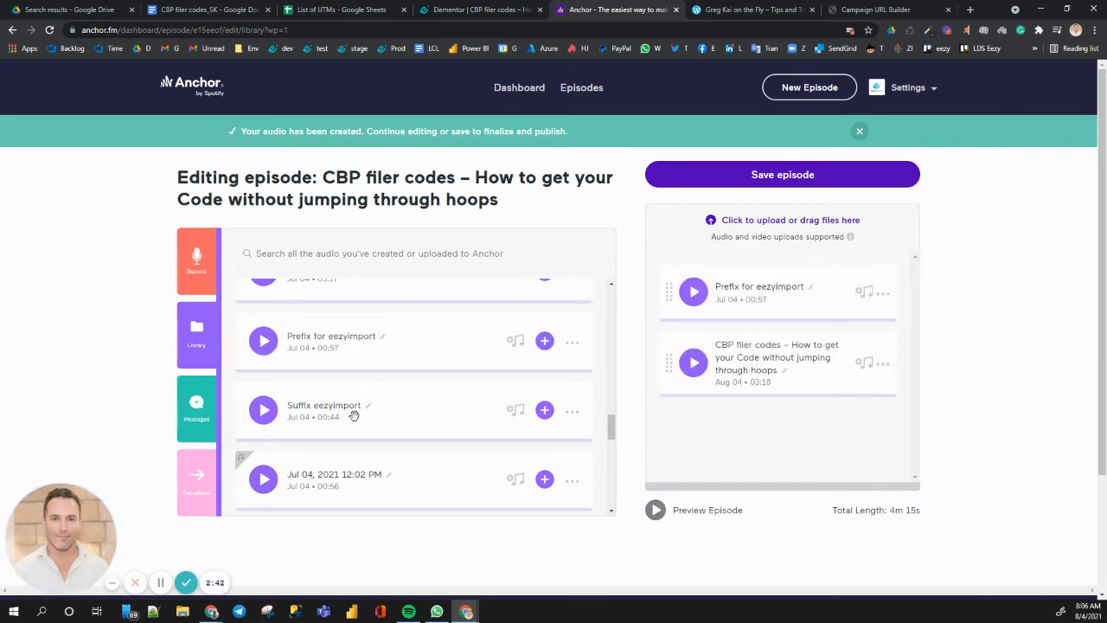
{"action": "left_click_drag", "start_coordinate": [363, 419], "coordinate": [753, 422]}
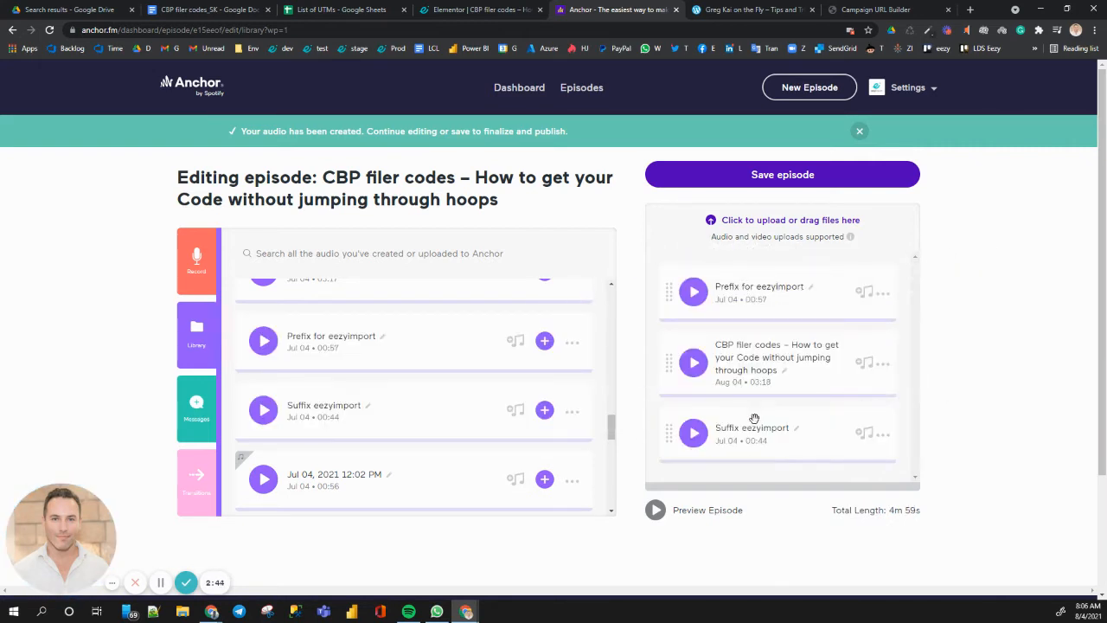
{"action": "left_click", "coordinate": [808, 176]}
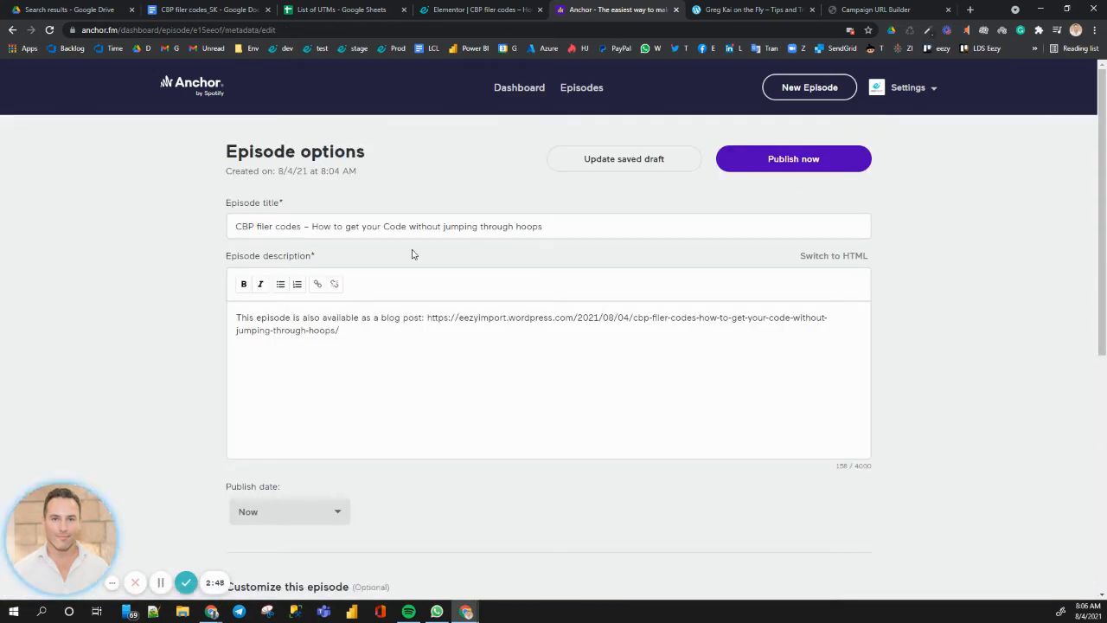
- Delete the WordPress blog post link from the episode description, keeping the introductory sentence
{"action": "left_click", "coordinate": [161, 586]}
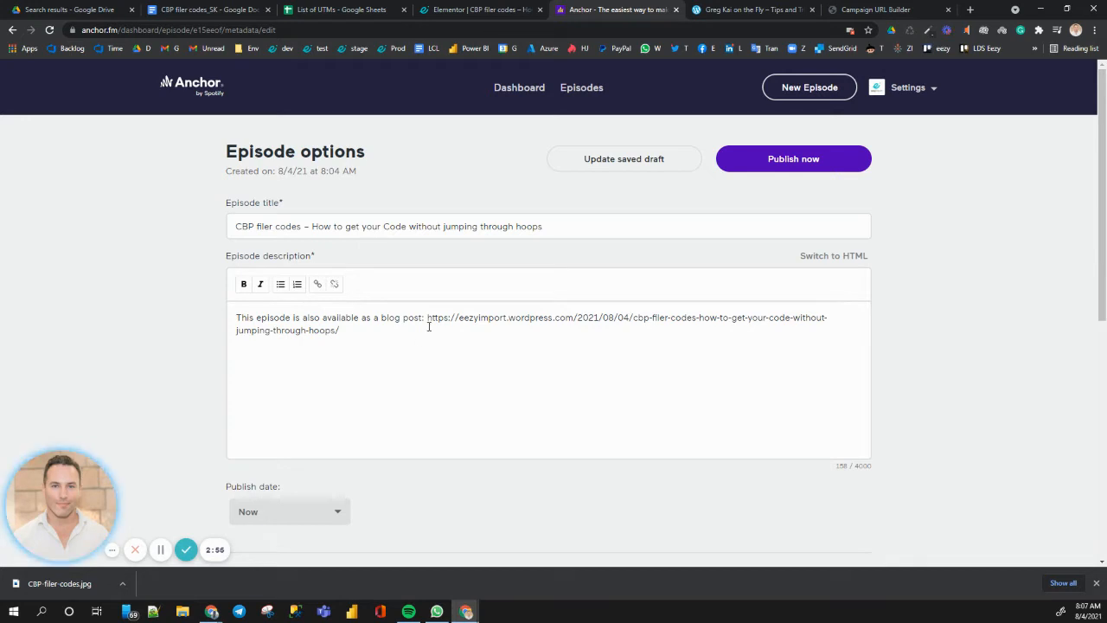
{"action": "left_click_drag", "start_coordinate": [428, 318], "coordinate": [433, 329]}
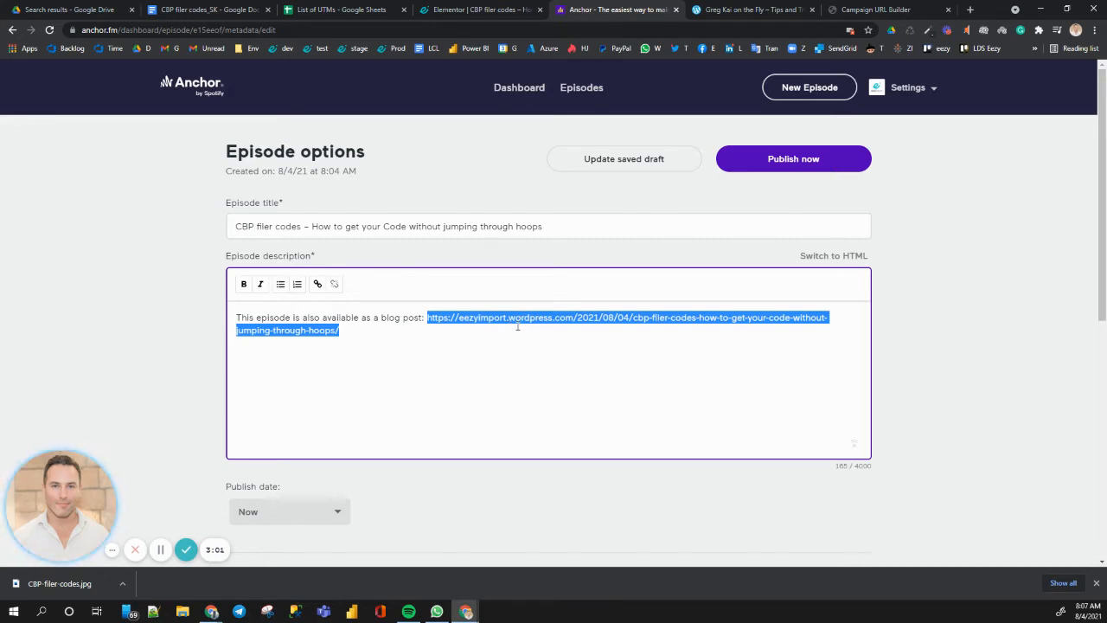
{"action": "key", "text": "BackSpace"}
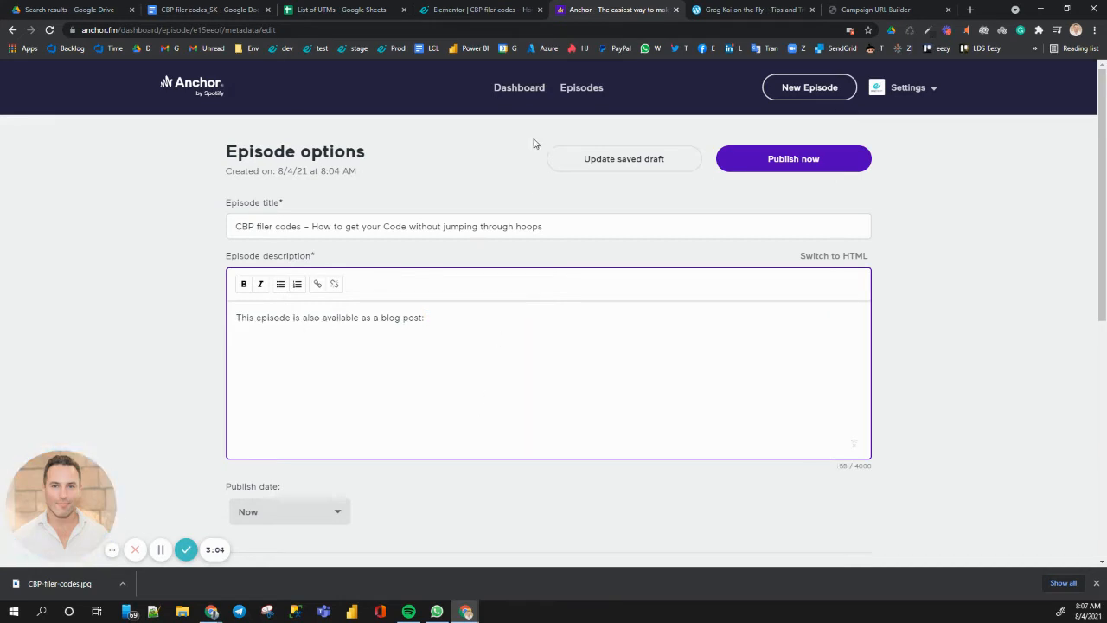
- Copy the web address of the live CBP filer codes article on eezyimport.com
{"action": "left_click", "coordinate": [503, 12]}
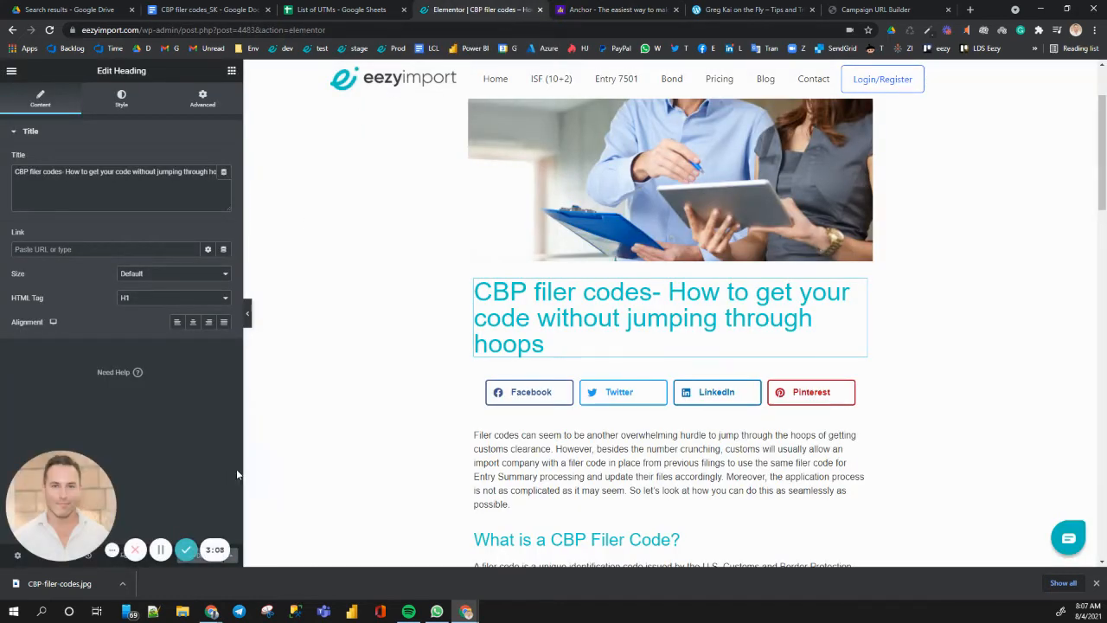
{"action": "left_click", "coordinate": [160, 554]}
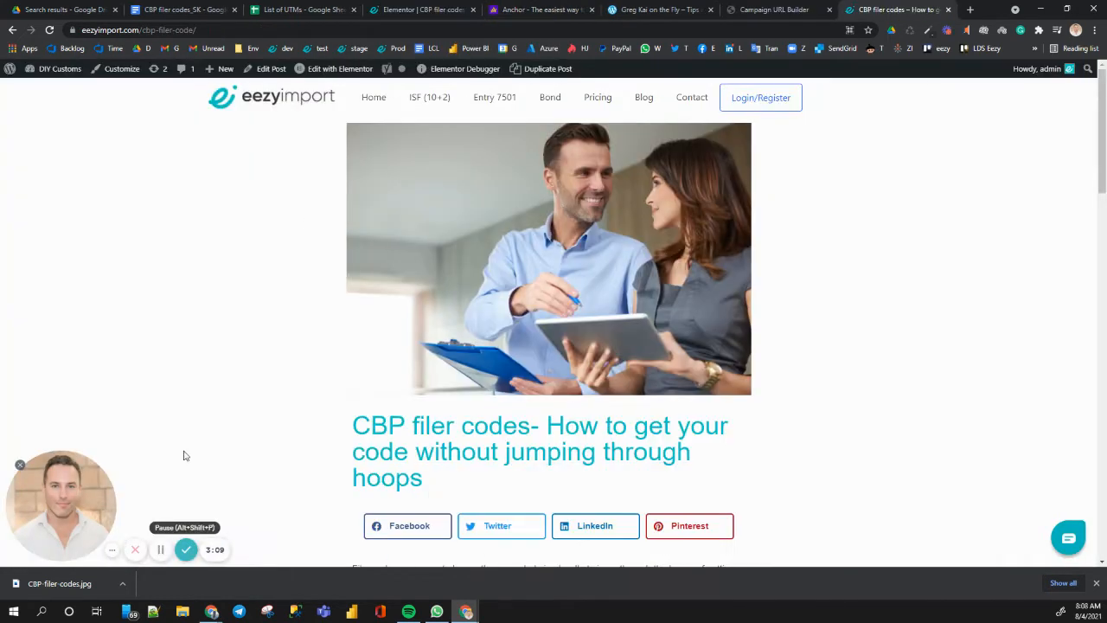
{"action": "left_click", "coordinate": [204, 30]}
{"action": "key", "text": "ctrl+c"}
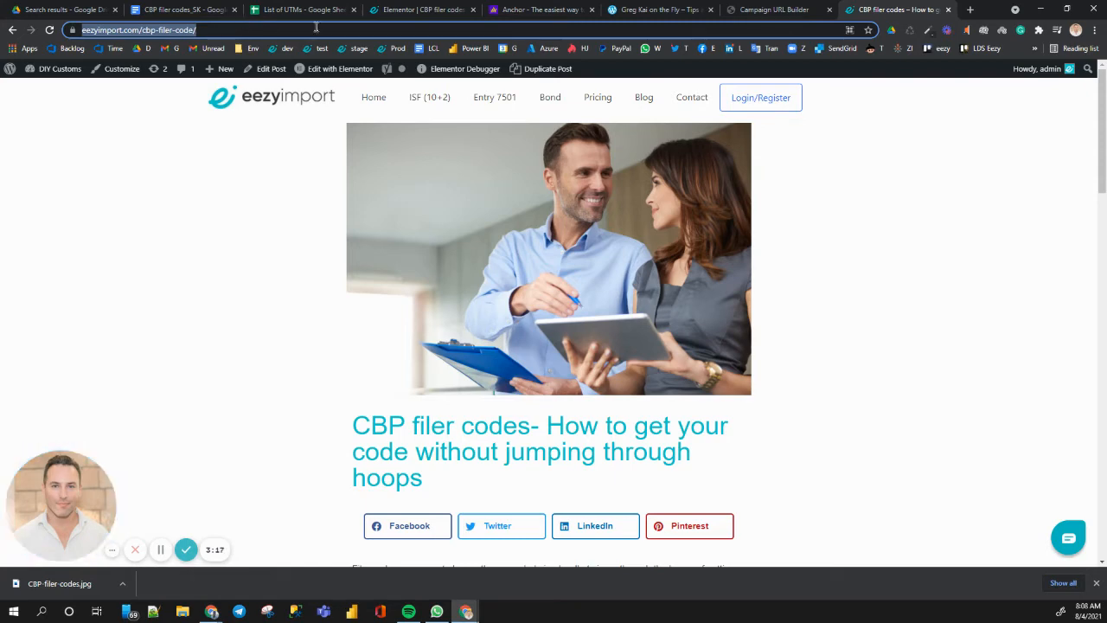
{"action": "left_click", "coordinate": [752, 10]}
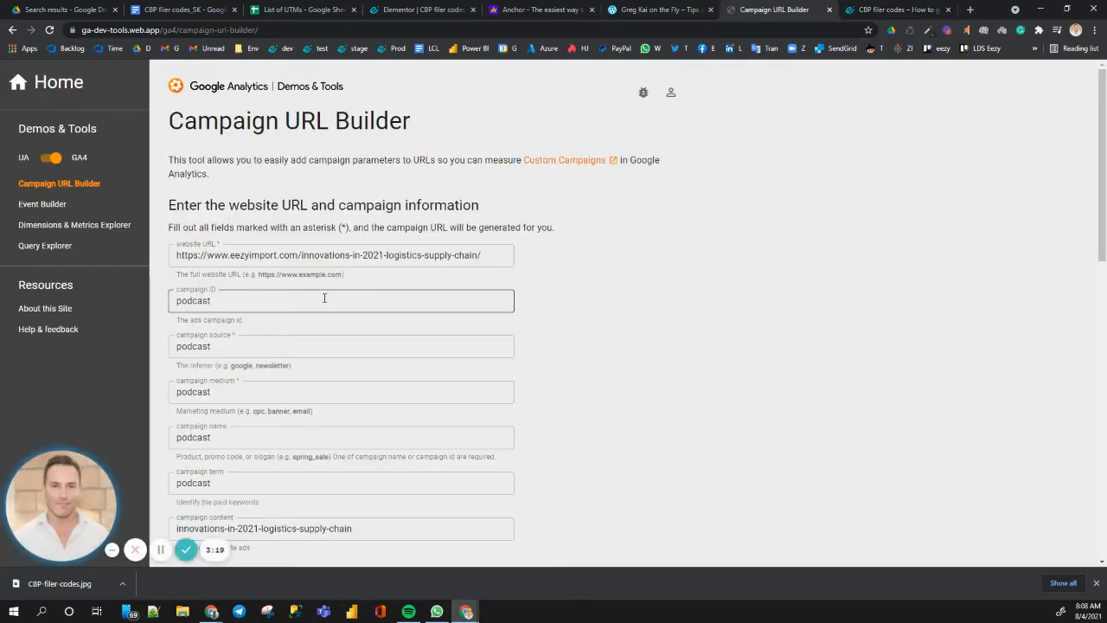
{"action": "left_click_drag", "start_coordinate": [492, 254], "coordinate": [156, 271]}
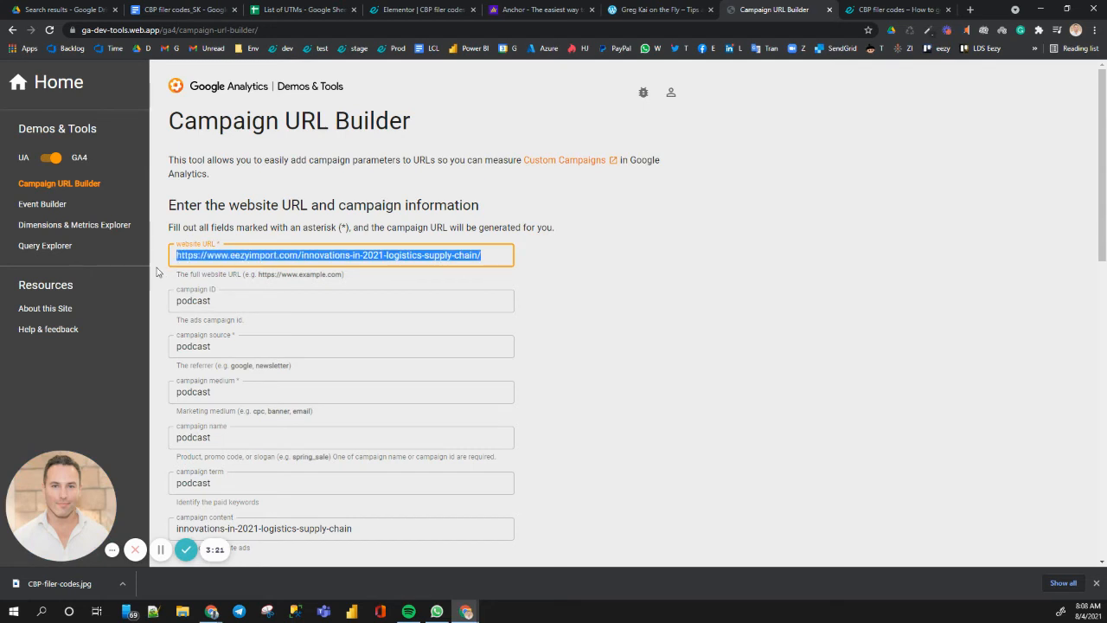
{"action": "key", "text": "ctrl+v"}
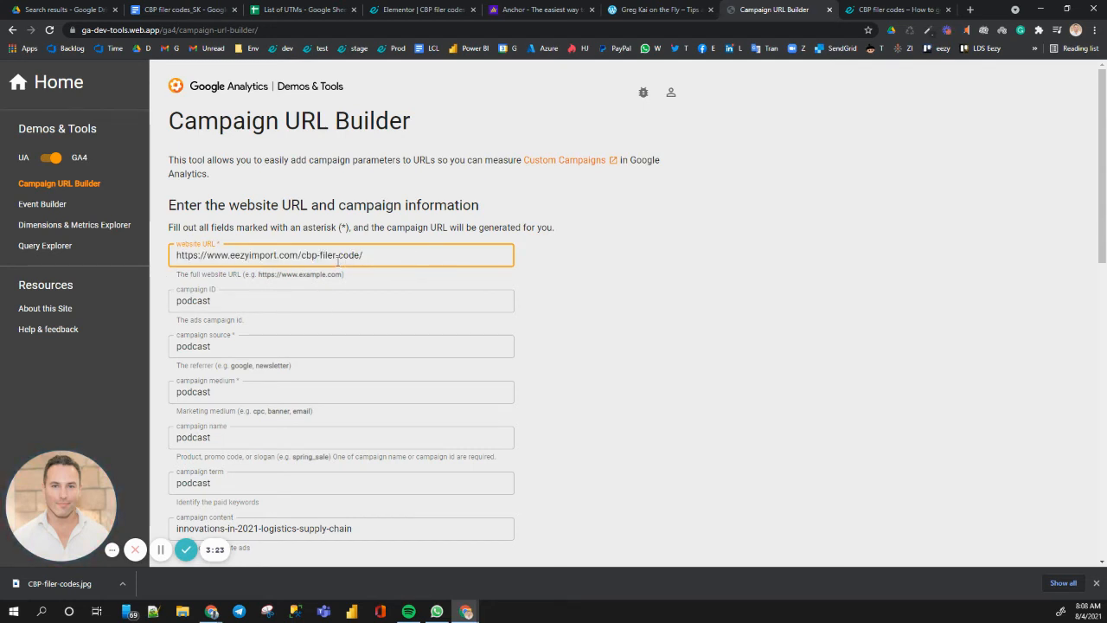
{"action": "left_click_drag", "start_coordinate": [301, 254], "coordinate": [358, 255]}
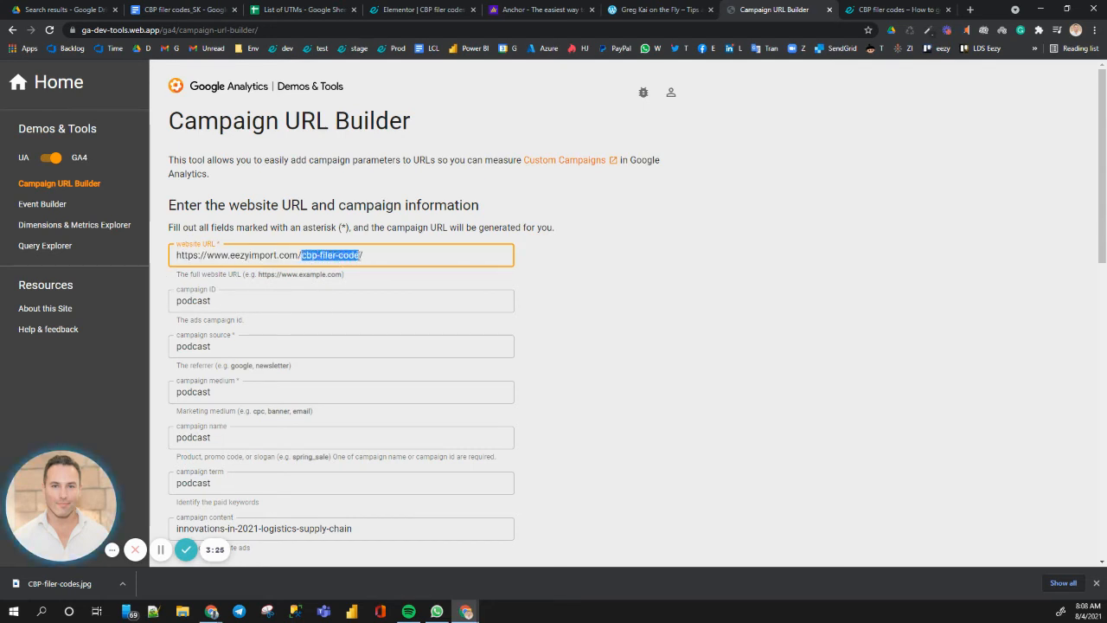
{"action": "scroll", "coordinate": [350, 328], "scroll_direction": "down", "scroll_amount": 2}
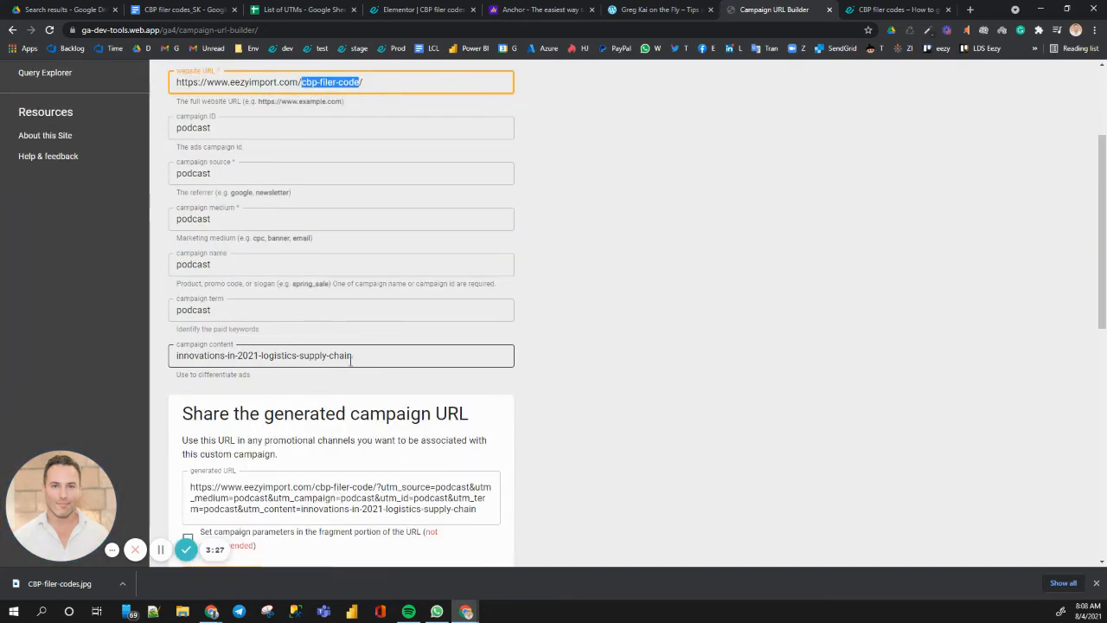
{"action": "left_click", "coordinate": [355, 355]}
{"action": "type", "text": "cbp-filer-code"}
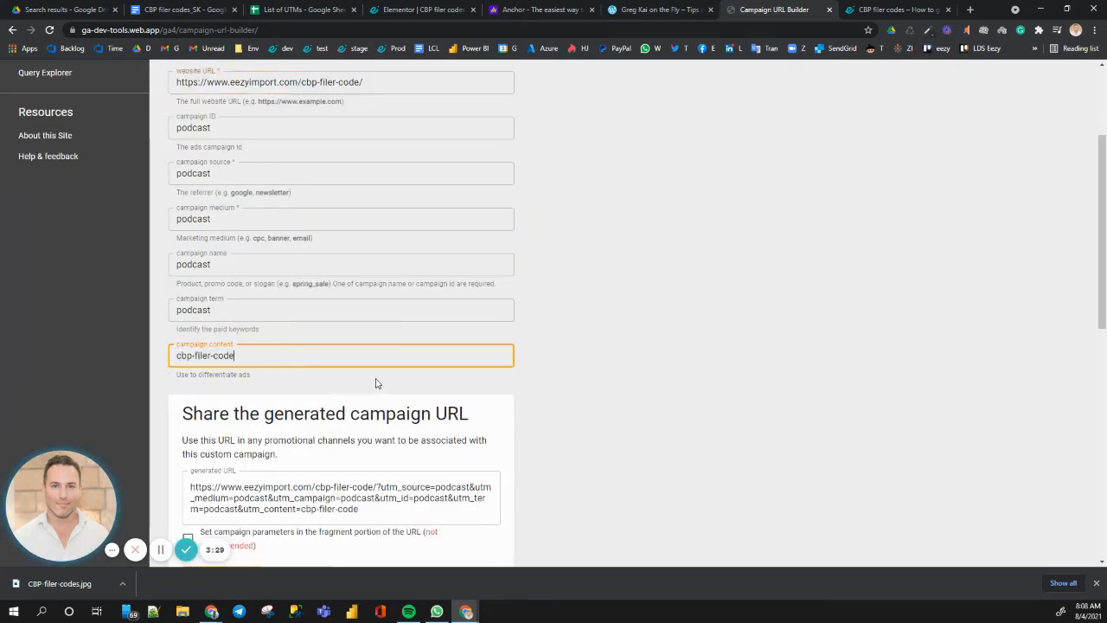
- Copy the generated campaign URL, shorten it, and select the resulting short link
{"action": "scroll", "coordinate": [376, 363], "scroll_direction": "down", "scroll_amount": 3}
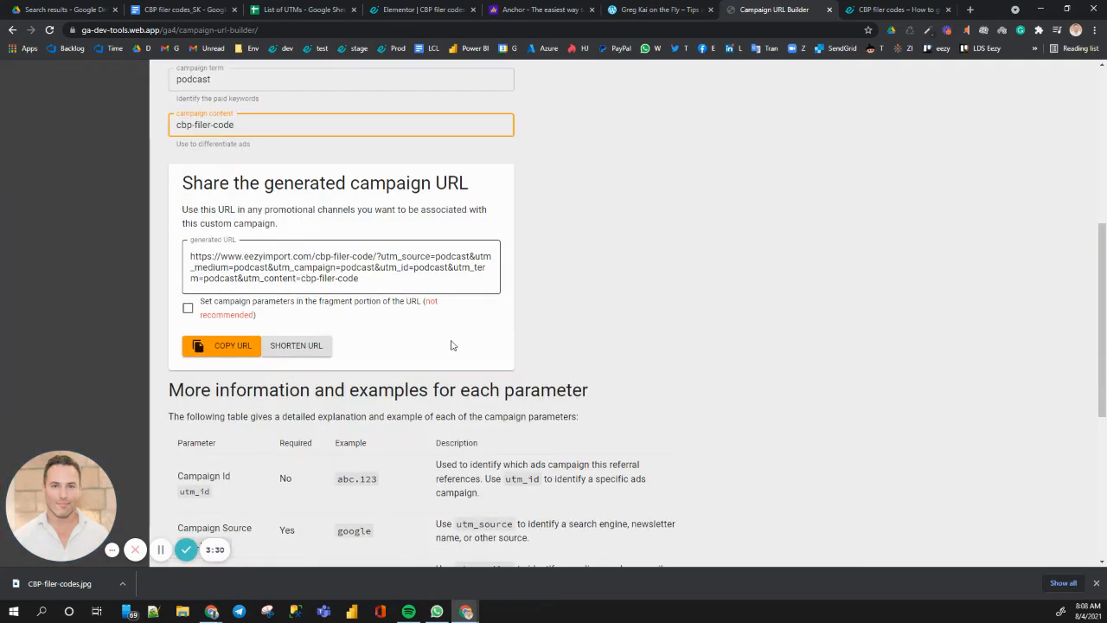
{"action": "left_click", "coordinate": [229, 348]}
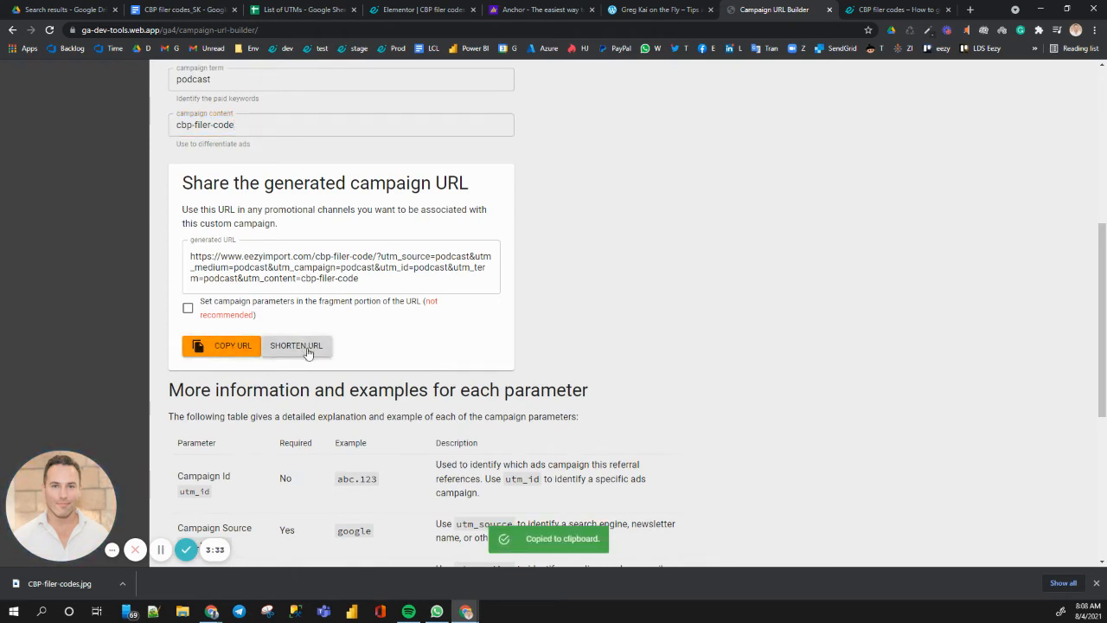
{"action": "left_click", "coordinate": [296, 346]}
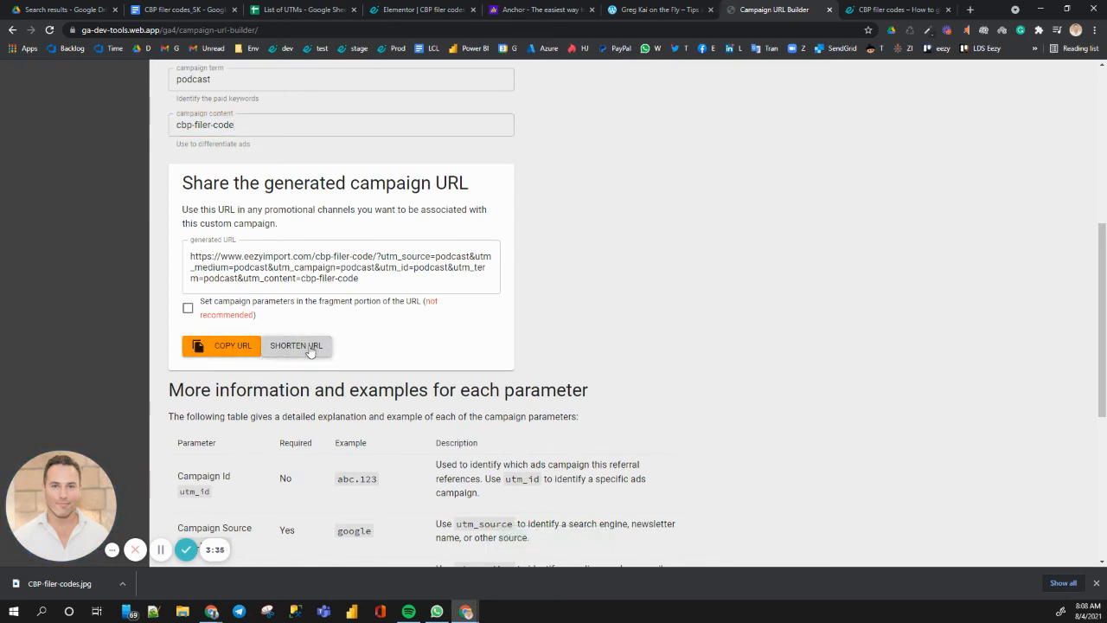
{"action": "left_click", "coordinate": [283, 256]}
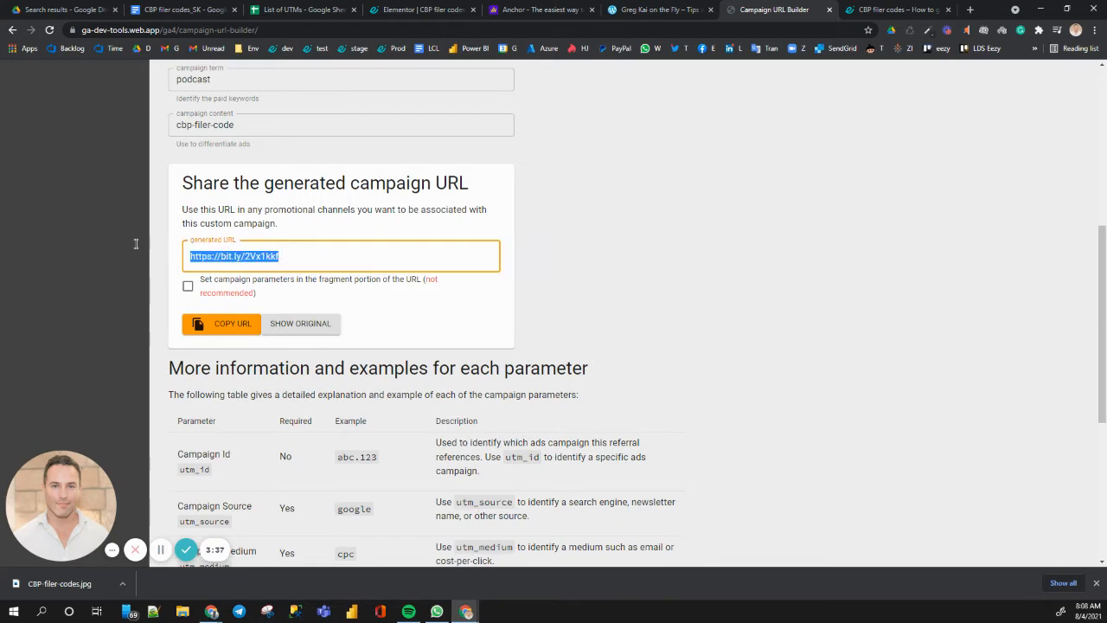
{"action": "left_click", "coordinate": [165, 556]}
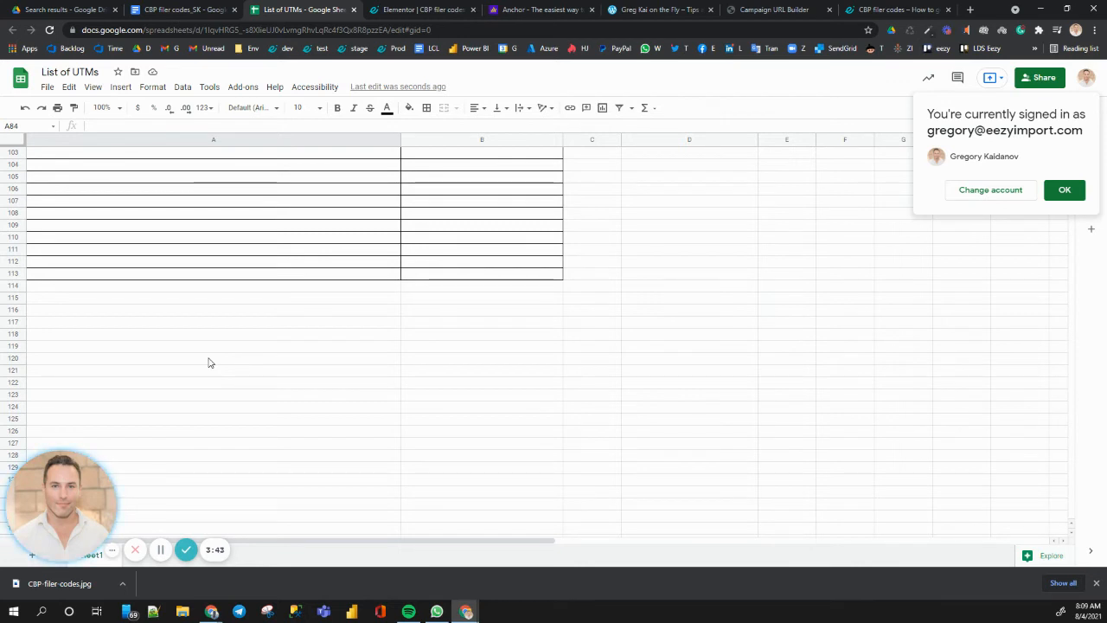
{"action": "left_click", "coordinate": [243, 181]}
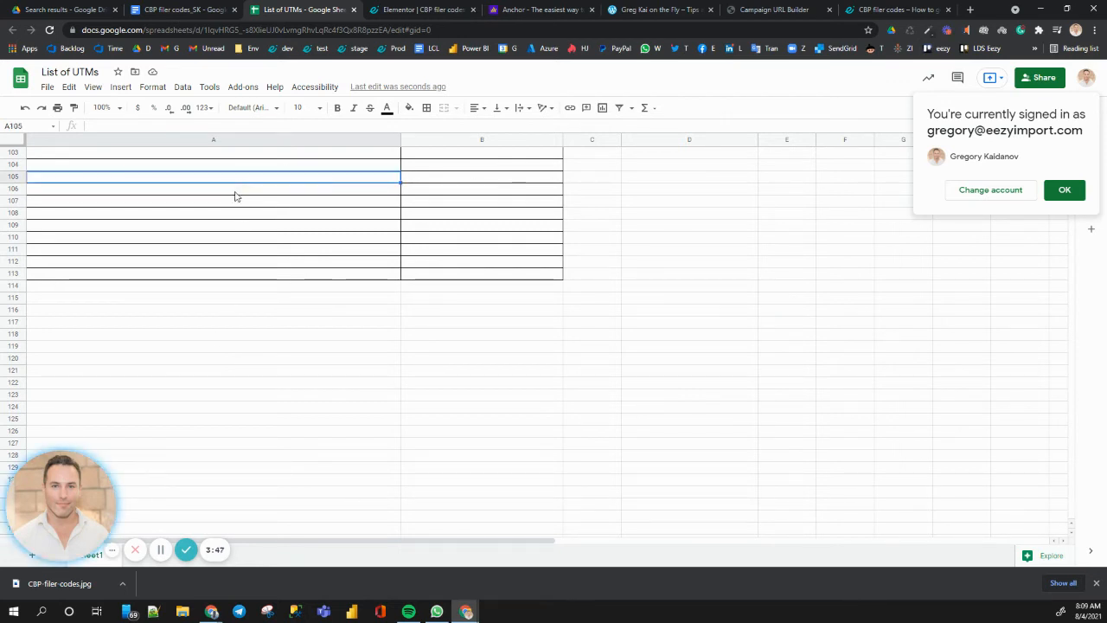
{"action": "left_click", "coordinate": [165, 551]}
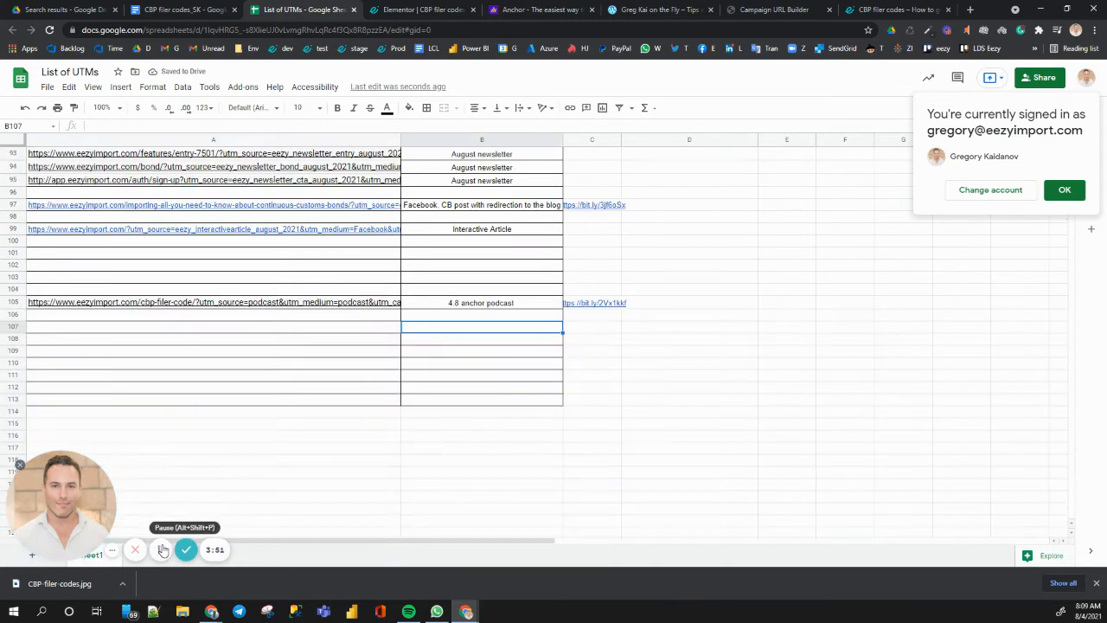
{"action": "mouse_move", "coordinate": [247, 305]}
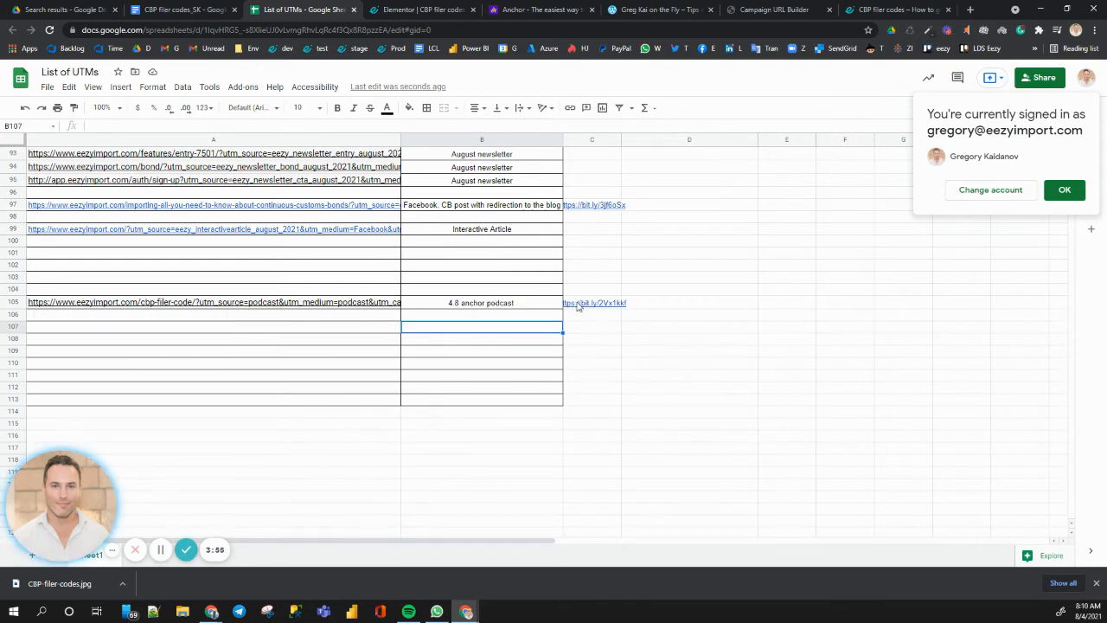
{"action": "mouse_move", "coordinate": [578, 305]}
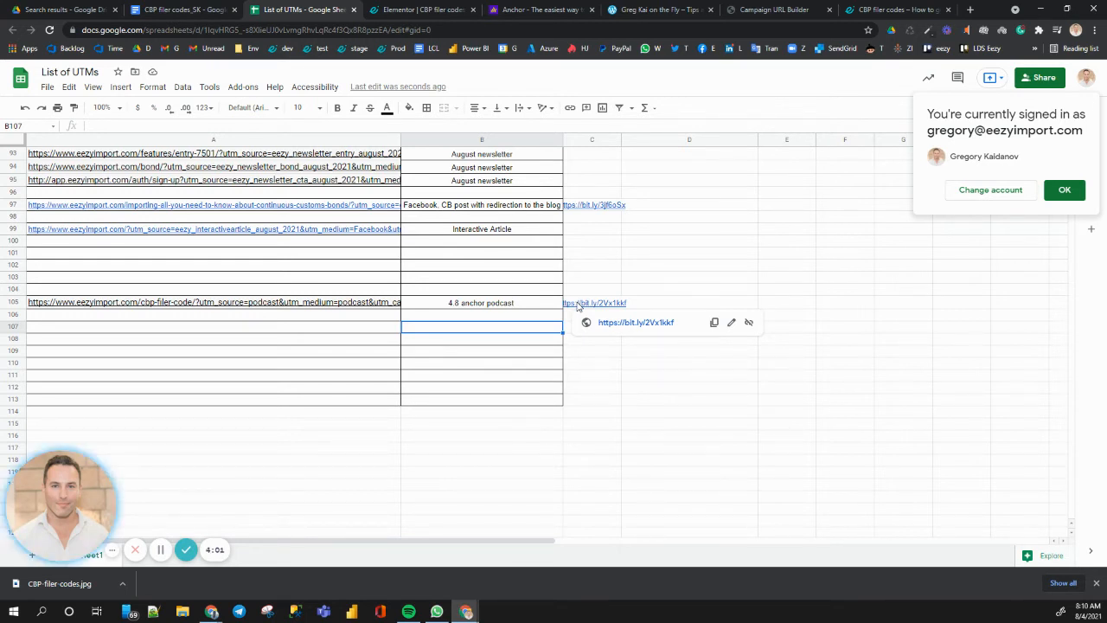
- Copy the full campaign URL from cell A105 and paste it after "This episode is also available as a blog post:" in the Anchor episode description
{"action": "left_click", "coordinate": [317, 307]}
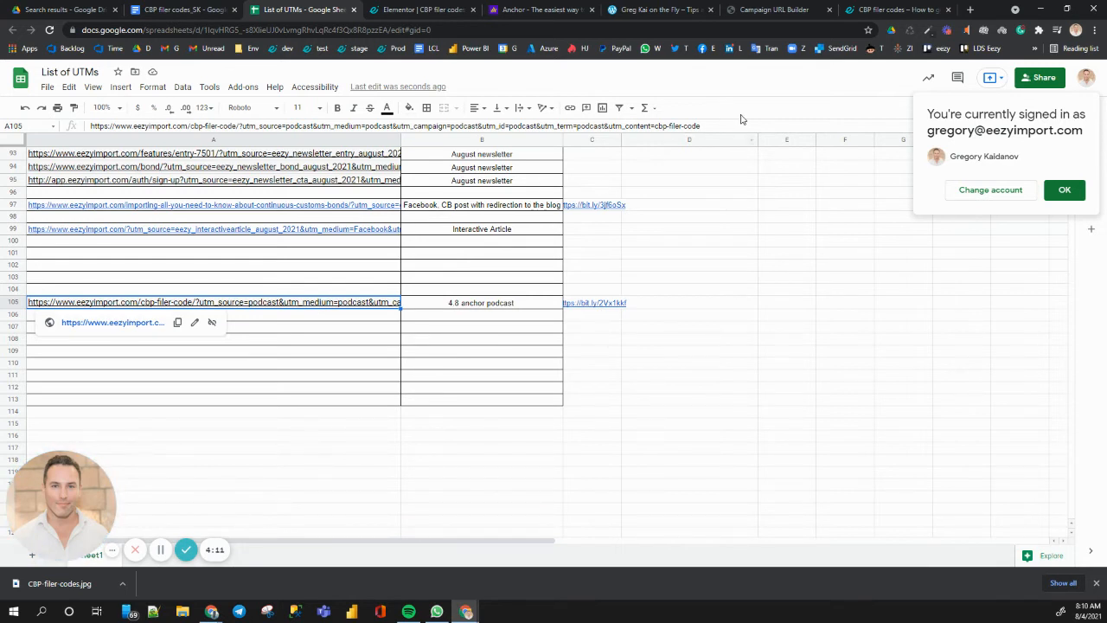
{"action": "left_click", "coordinate": [703, 125]}
{"action": "left_click_drag", "start_coordinate": [702, 126], "coordinate": [90, 127]}
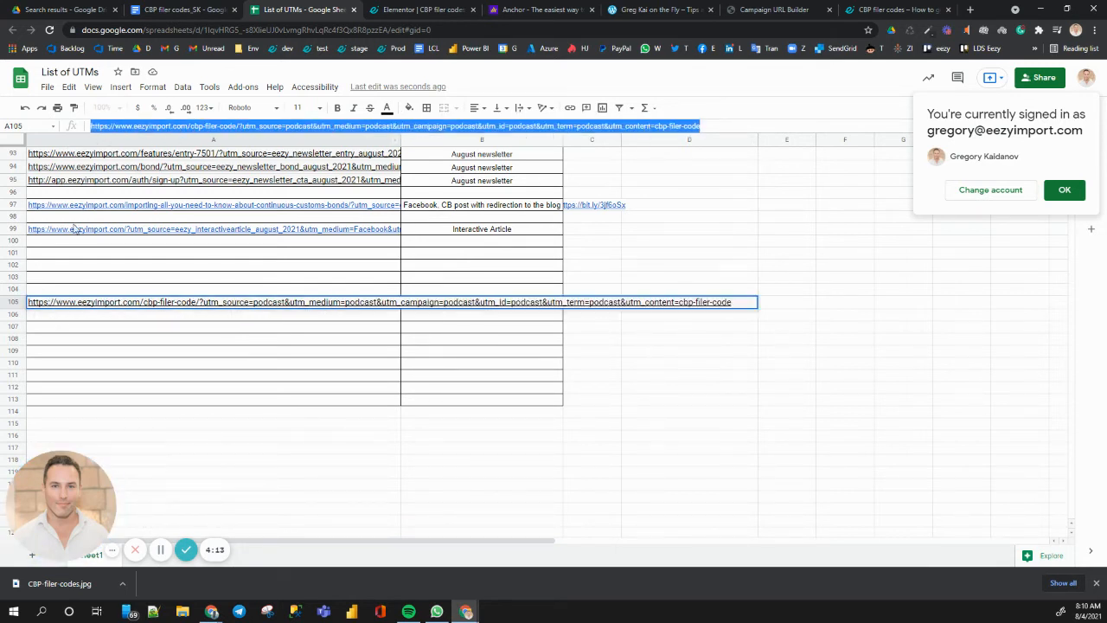
{"action": "key", "text": "ctrl+5"}
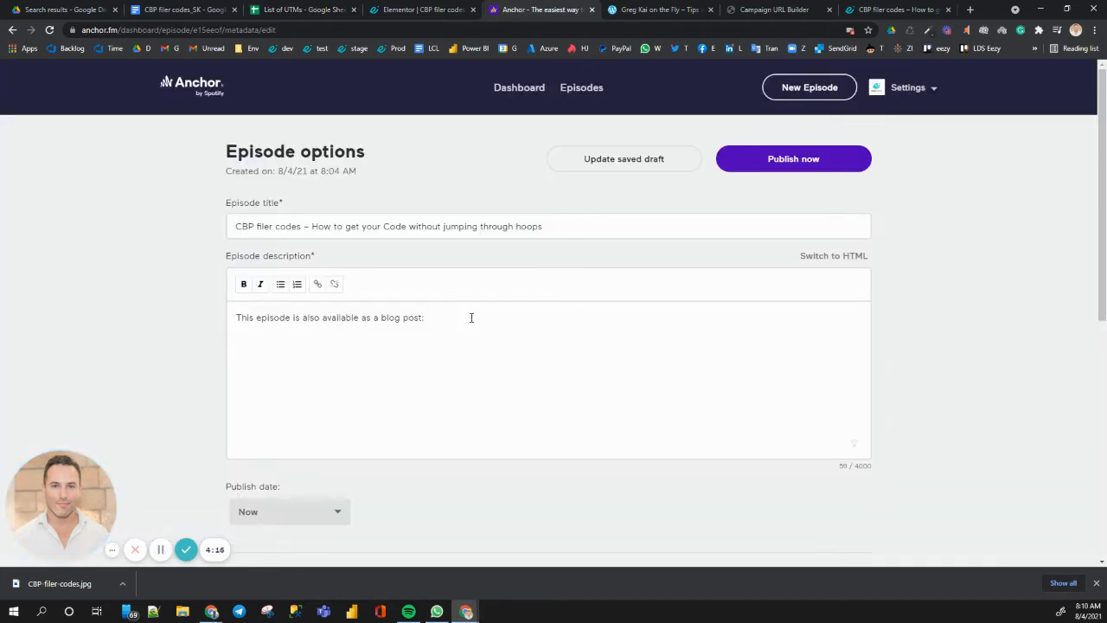
{"action": "left_click", "coordinate": [472, 317]}
{"action": "key", "text": "ctrl+v"}
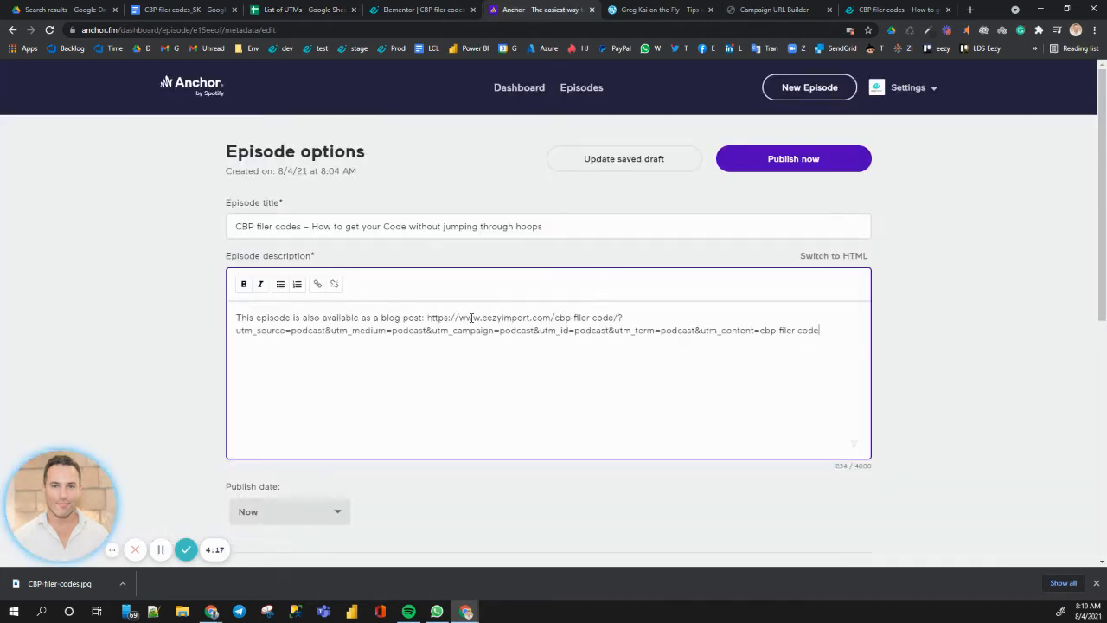
- Copy the live article's opening paragraph and paste it above the blog post line in the Anchor episode description
{"action": "left_click", "coordinate": [161, 555]}
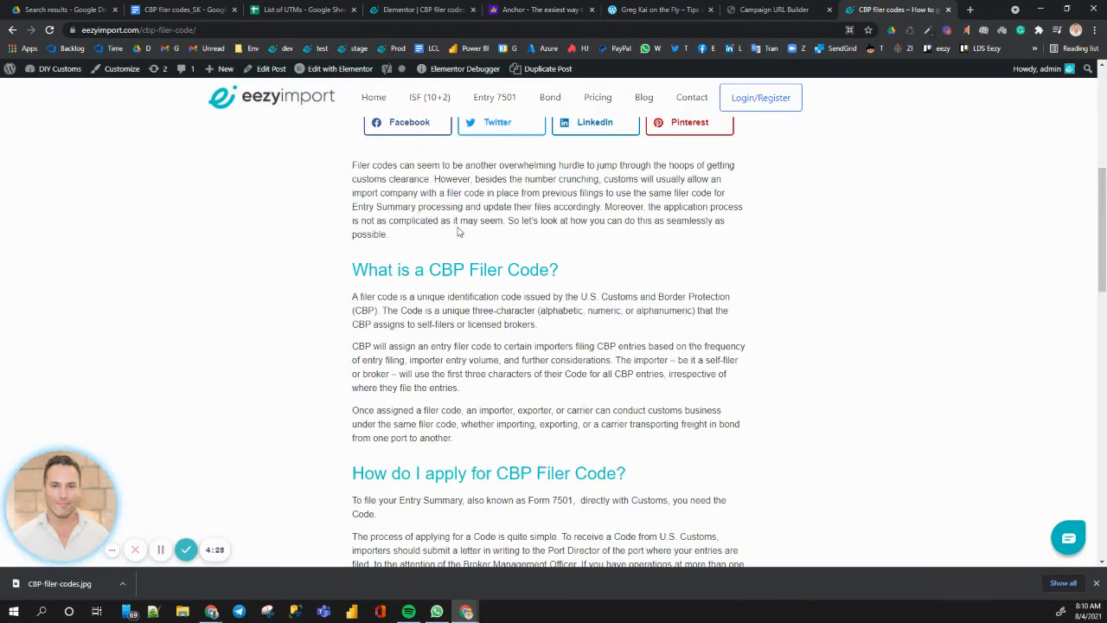
{"action": "scroll", "coordinate": [446, 248], "scroll_direction": "up", "scroll_amount": 1}
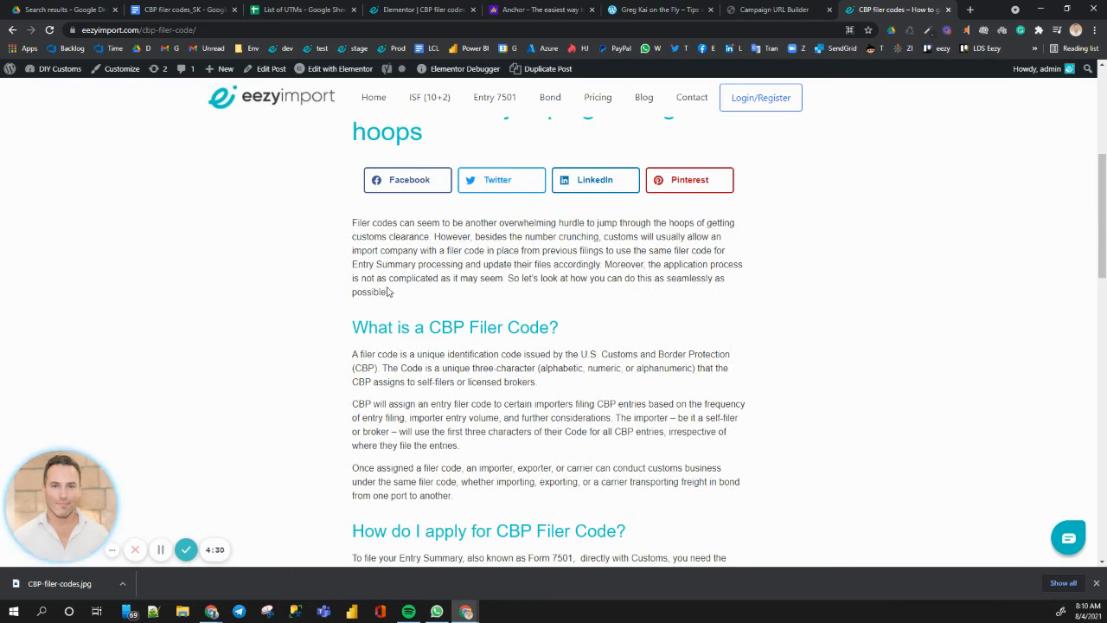
{"action": "left_click_drag", "start_coordinate": [388, 293], "coordinate": [349, 224]}
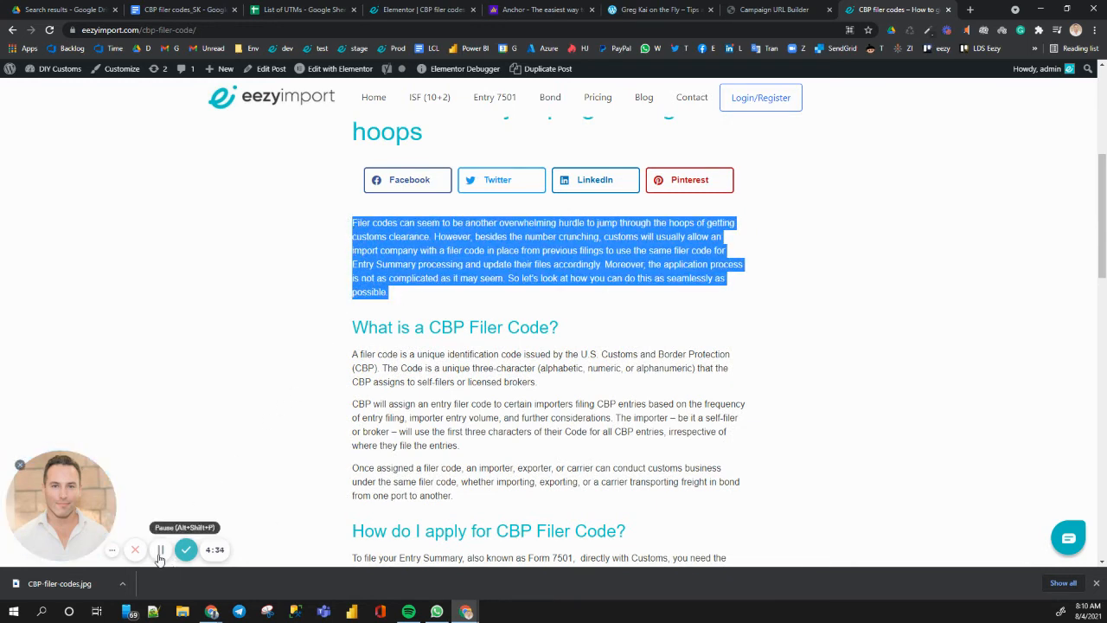
{"action": "left_click", "coordinate": [526, 10]}
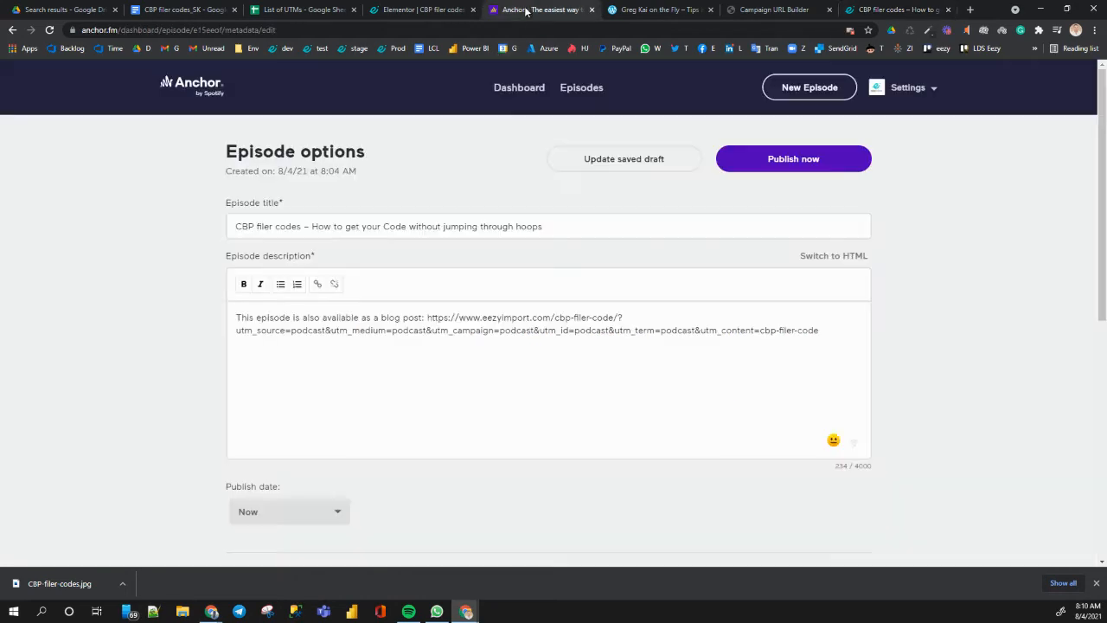
{"action": "left_click", "coordinate": [240, 316]}
{"action": "key", "text": "Return"}
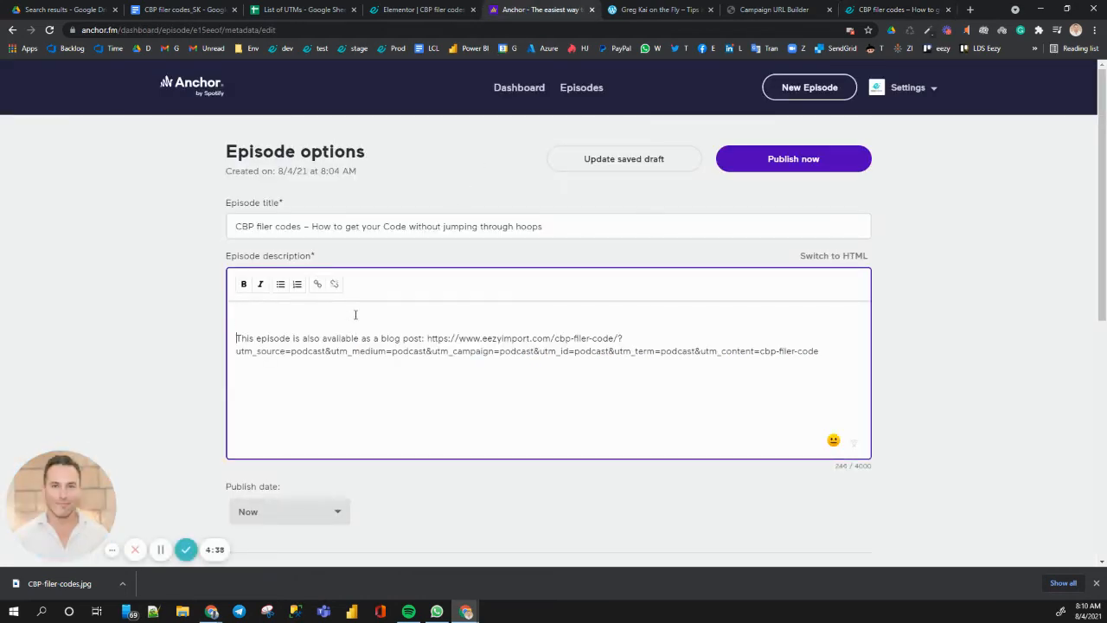
{"action": "key", "text": "ctrl+v"}
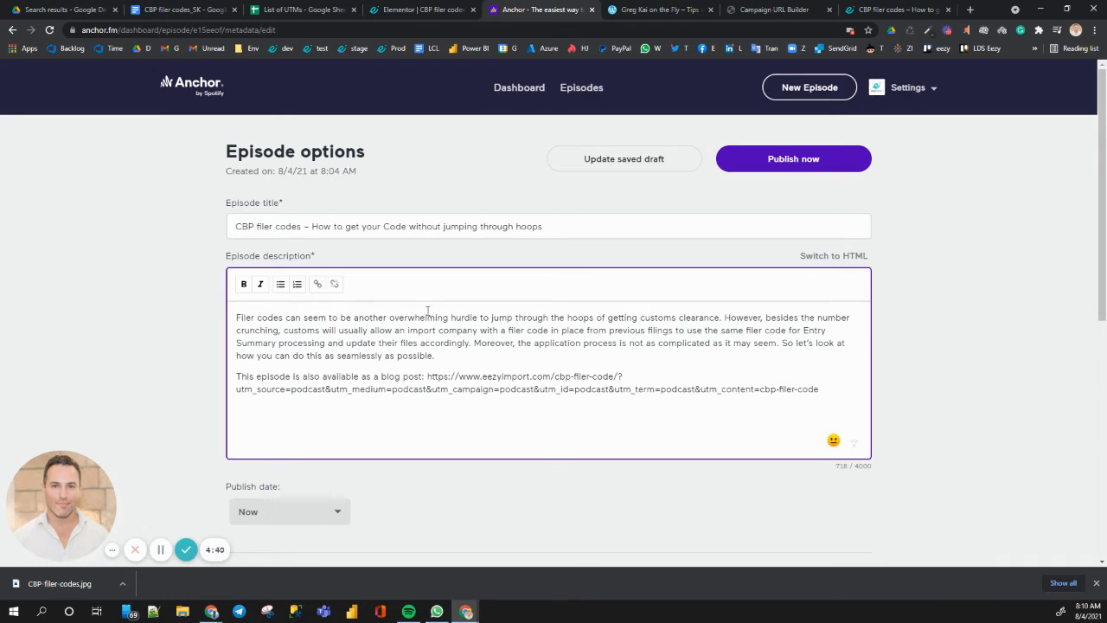
- Upload CBP-filer-codes.jpg from Downloads as the episode art and save its default crop
{"action": "scroll", "coordinate": [441, 387], "scroll_direction": "down", "scroll_amount": 3}
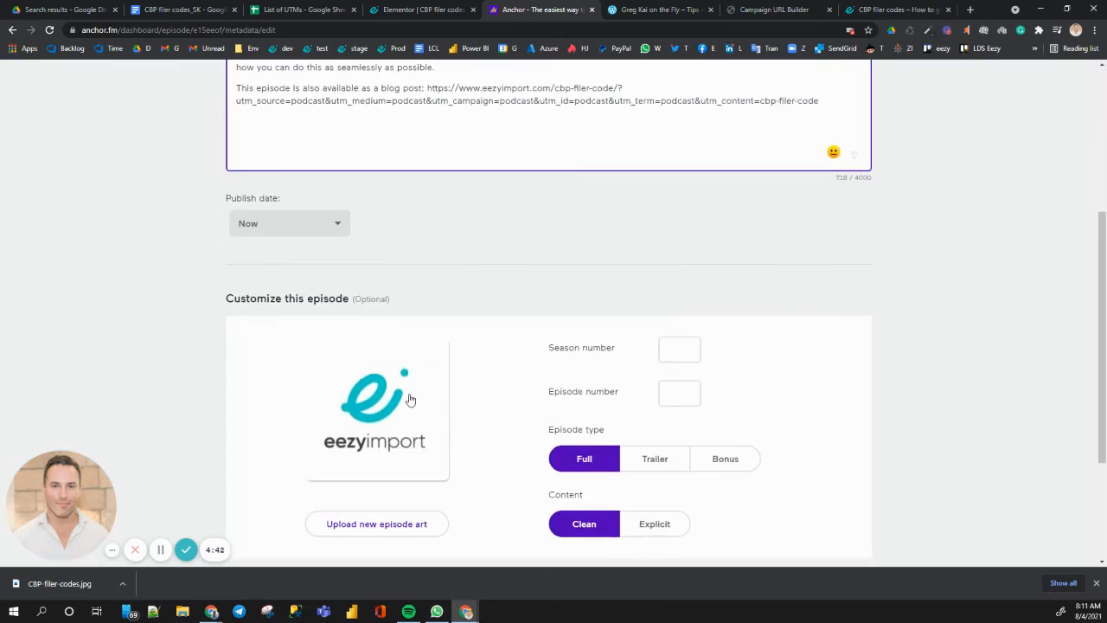
{"action": "left_click", "coordinate": [409, 399]}
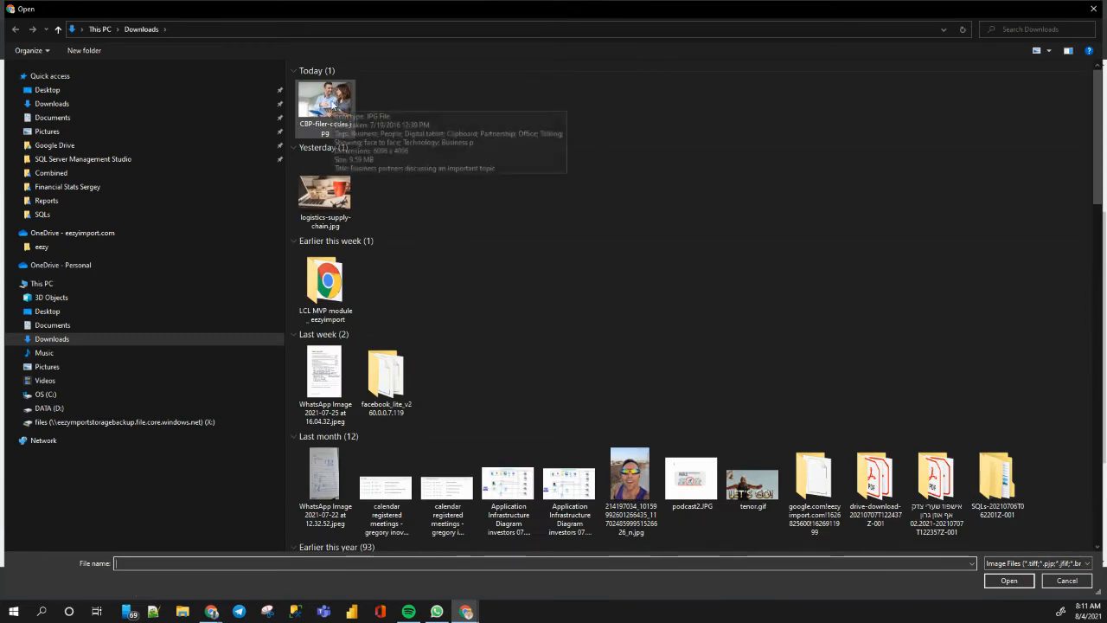
{"action": "double_click", "coordinate": [333, 105]}
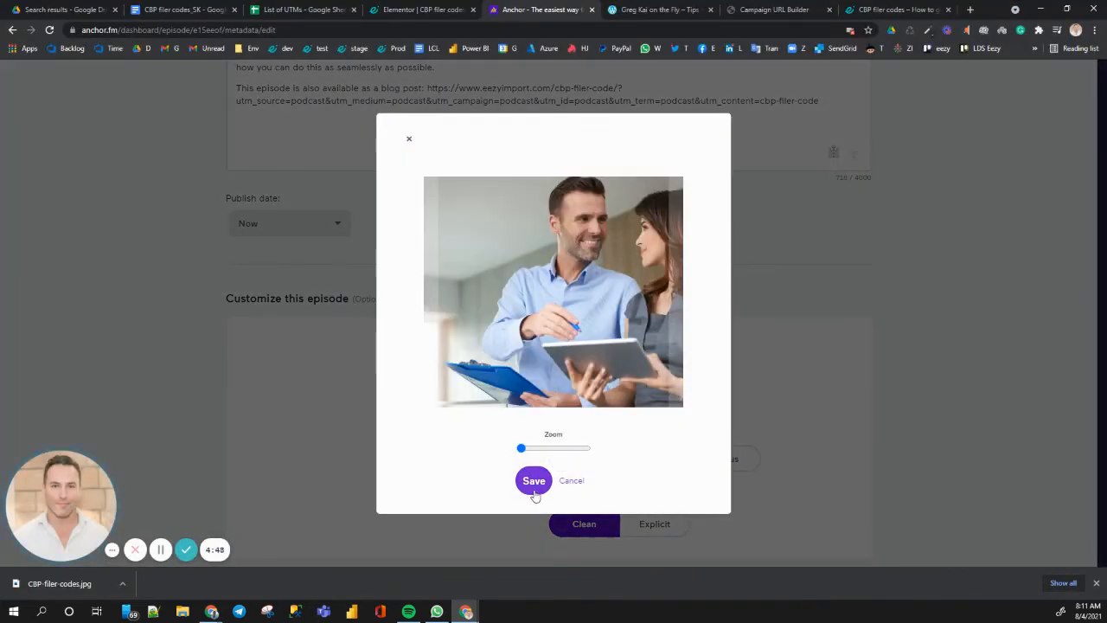
{"action": "left_click", "coordinate": [535, 486]}
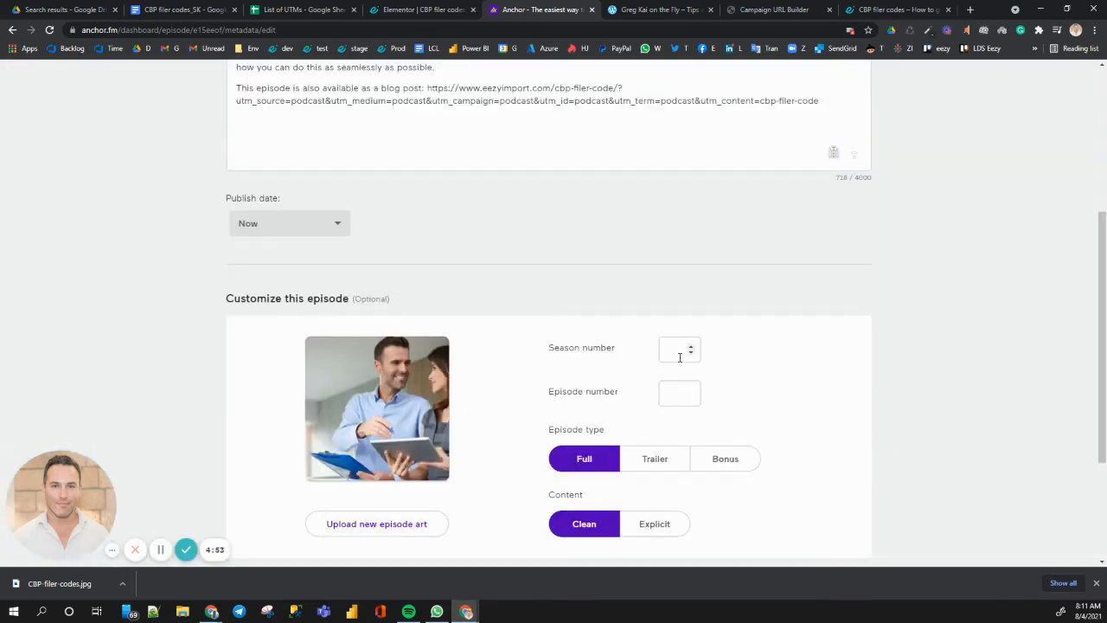
- Set the season number to 1 and the episode number to 23
{"action": "left_click", "coordinate": [674, 352]}
{"action": "left_click", "coordinate": [678, 391]}
{"action": "type", "text": "23"}
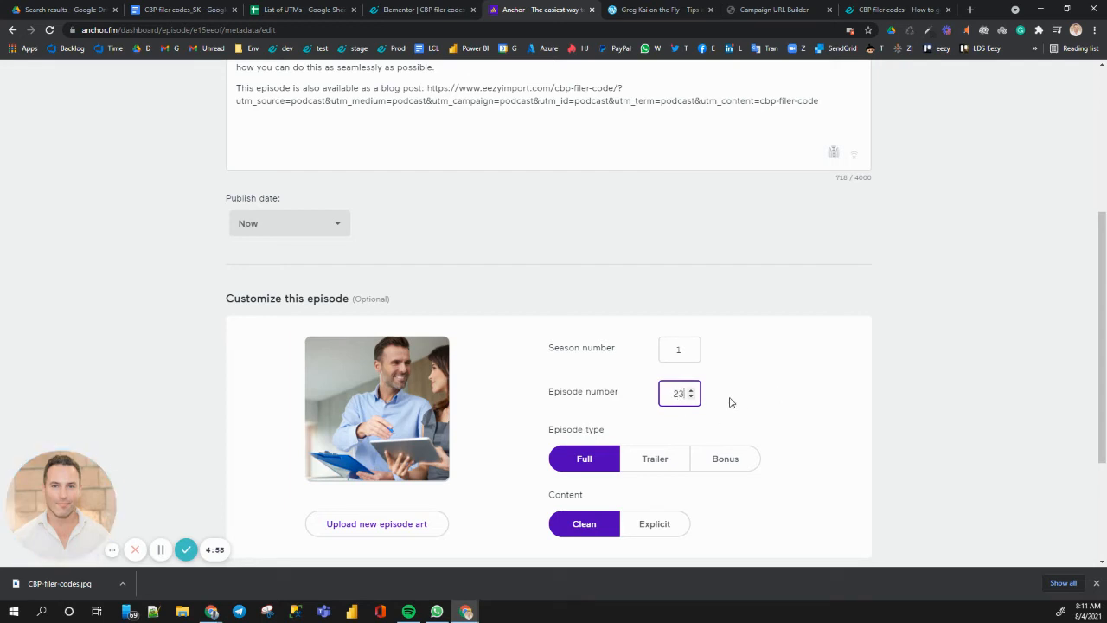
- Publish the podcast episode now and return to its WordPress.com post to add the Spotify link
{"action": "scroll", "coordinate": [729, 401], "scroll_direction": "up", "scroll_amount": 2}
{"action": "scroll", "coordinate": [729, 401], "scroll_direction": "up", "scroll_amount": 2}
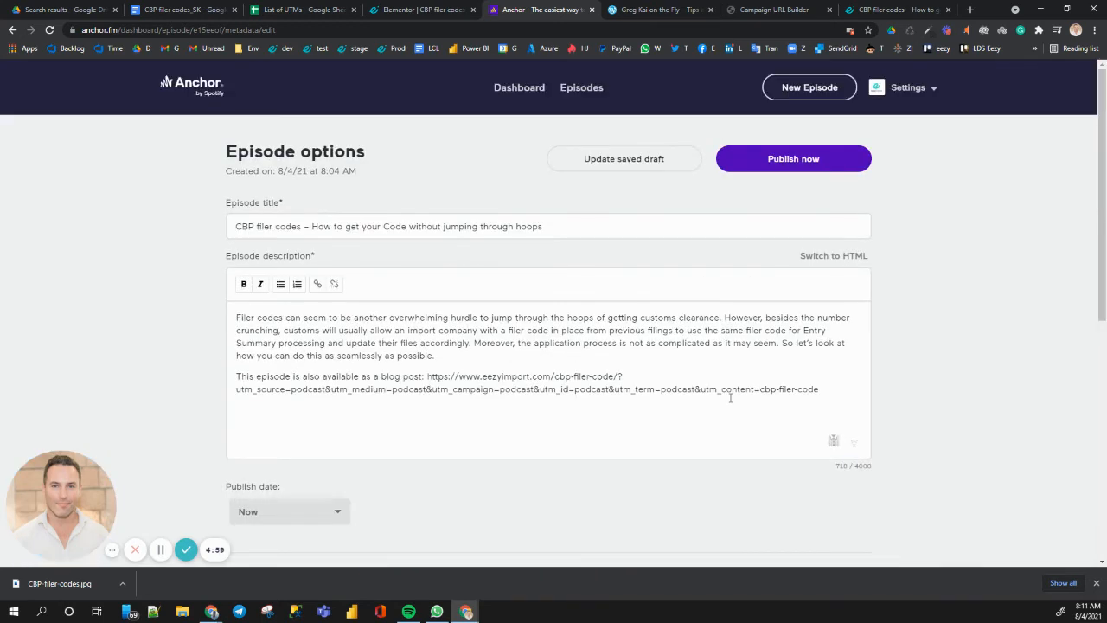
{"action": "left_click", "coordinate": [786, 160]}
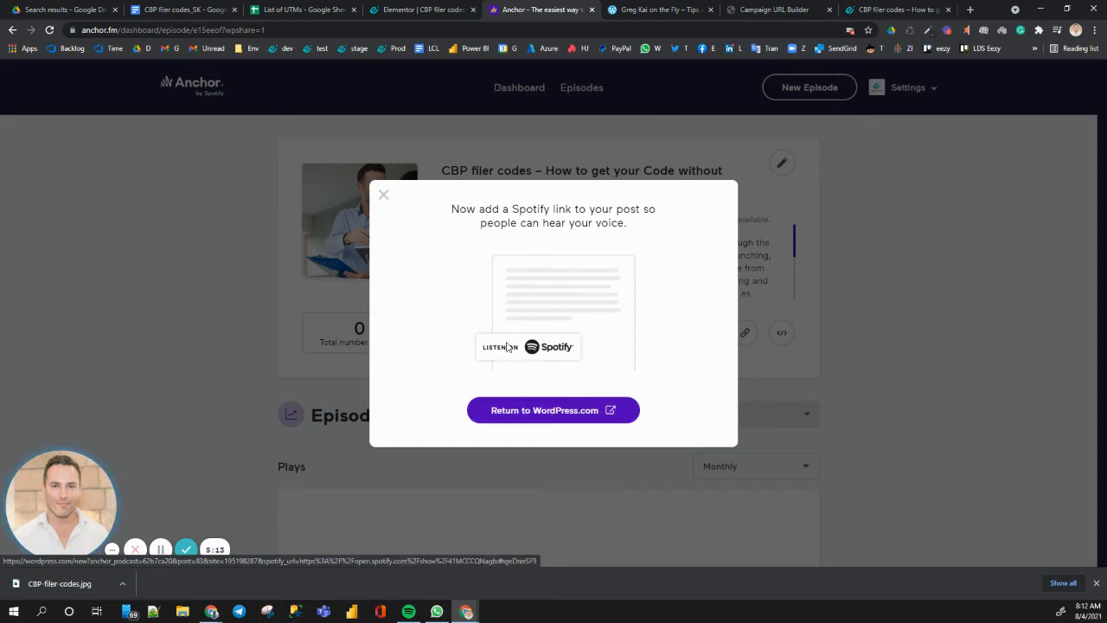
{"action": "left_click", "coordinate": [535, 412]}
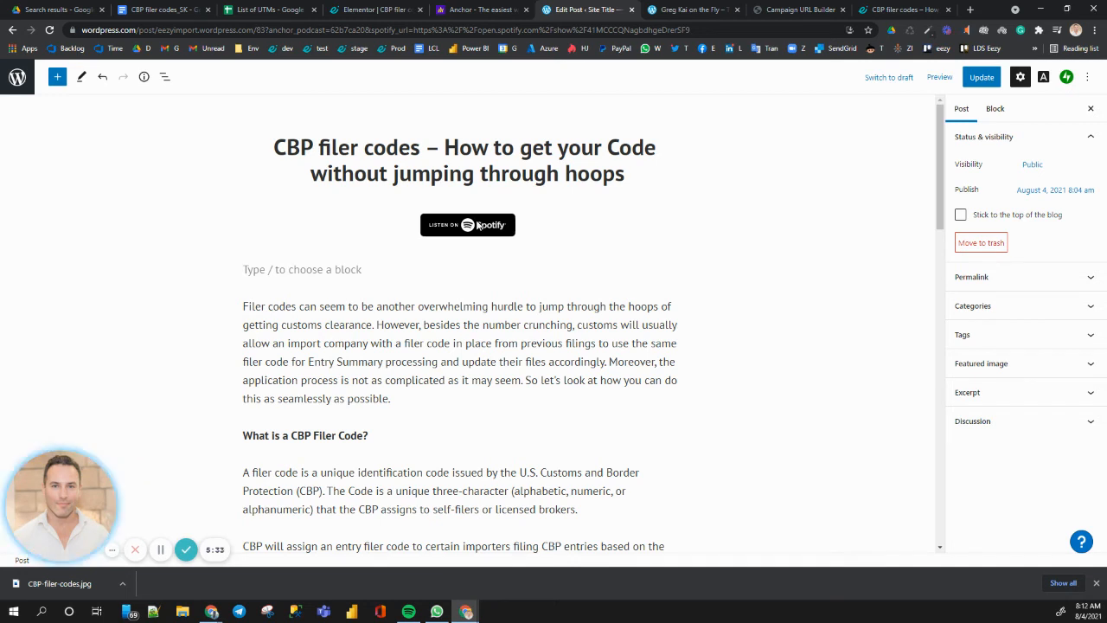
{"action": "left_click", "coordinate": [901, 79]}
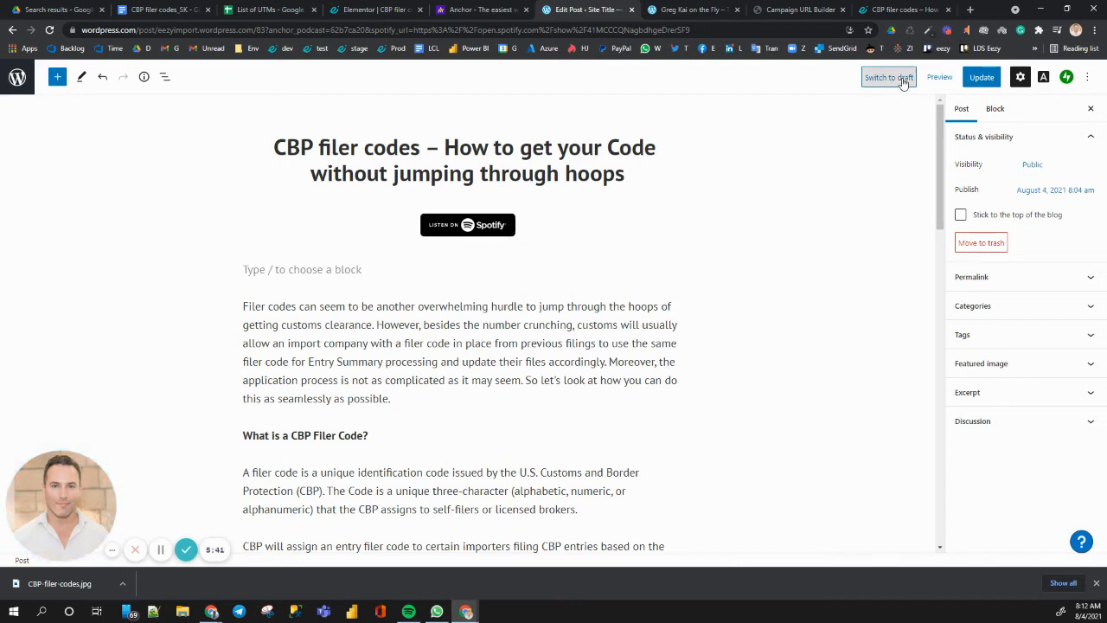
{"action": "left_click", "coordinate": [655, 96]}
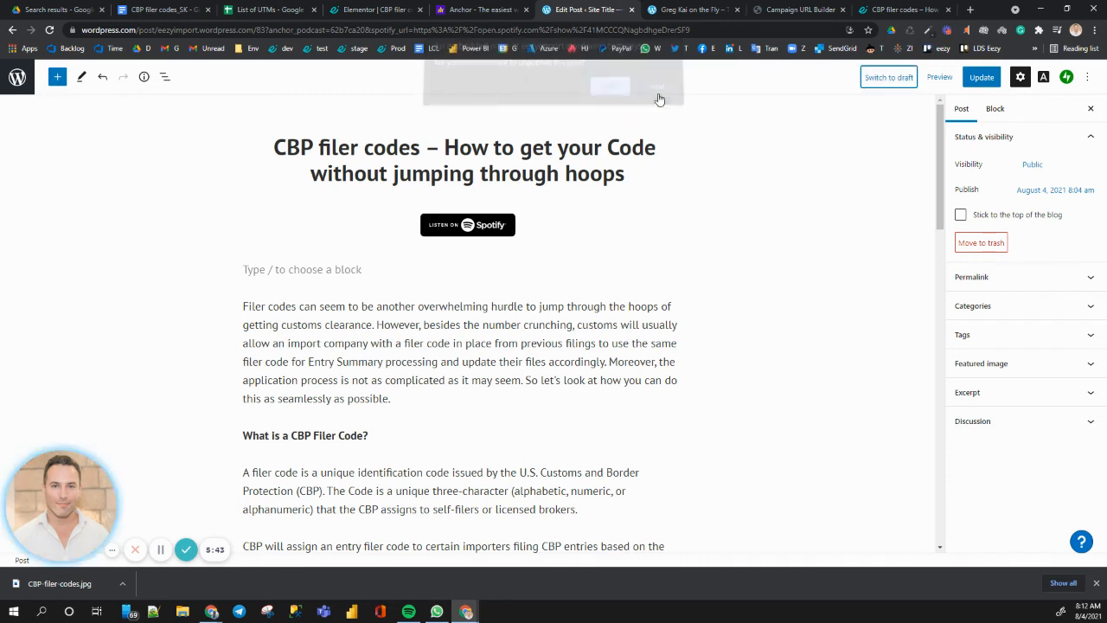
- Update the CBP filer codes post, revert it from published to draft, and return to the site's posts list
{"action": "left_click", "coordinate": [979, 81]}
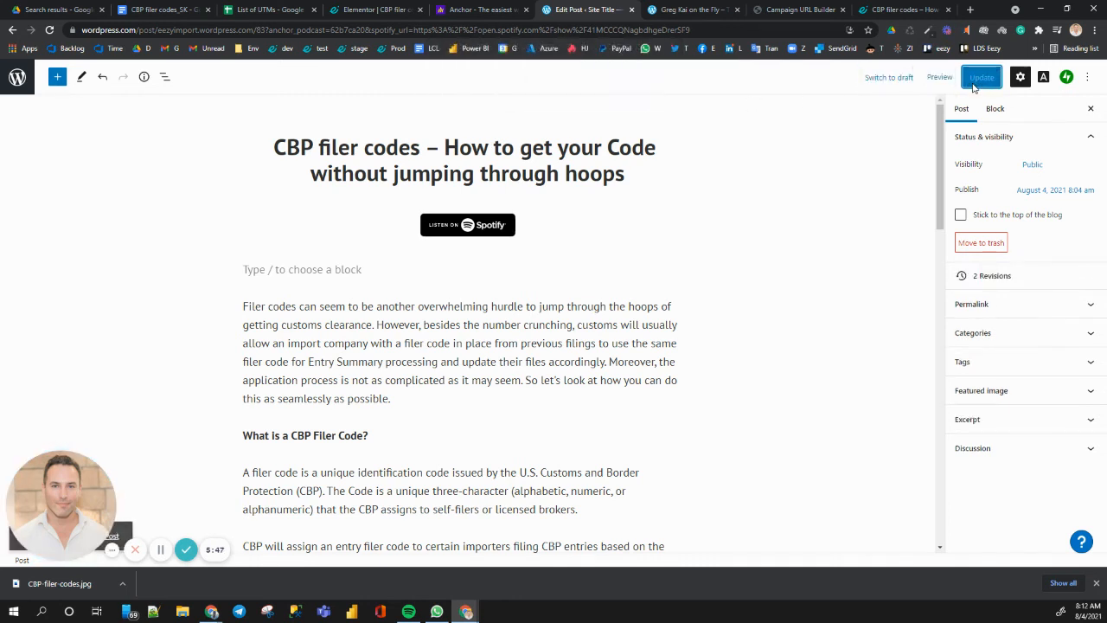
{"action": "left_click", "coordinate": [885, 80]}
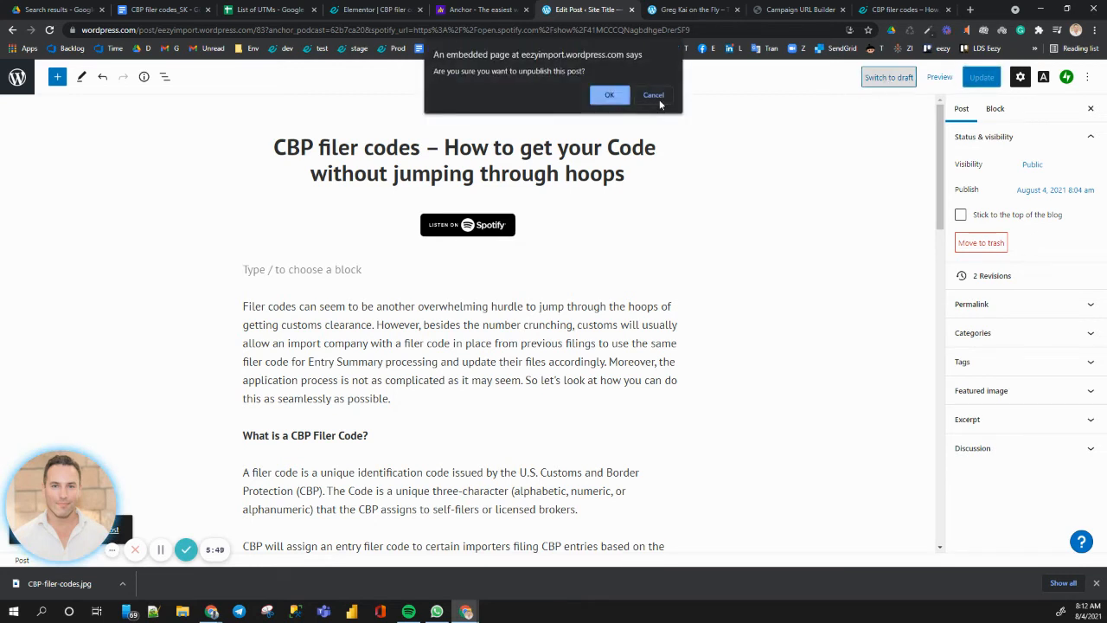
{"action": "left_click", "coordinate": [617, 98]}
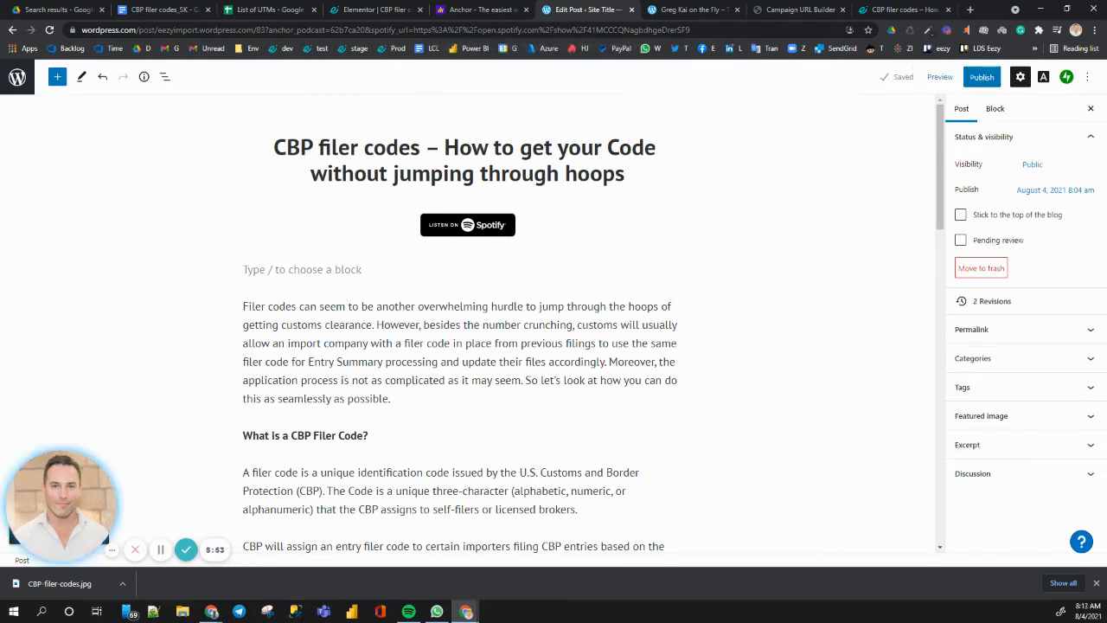
{"action": "left_click", "coordinate": [18, 77]}
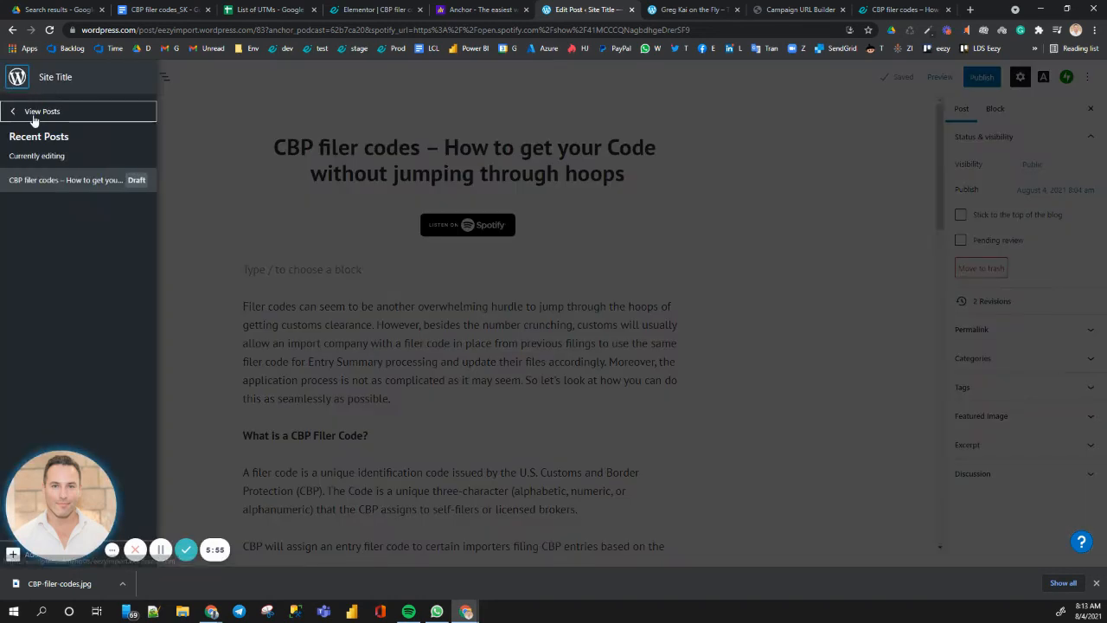
{"action": "left_click", "coordinate": [34, 113]}
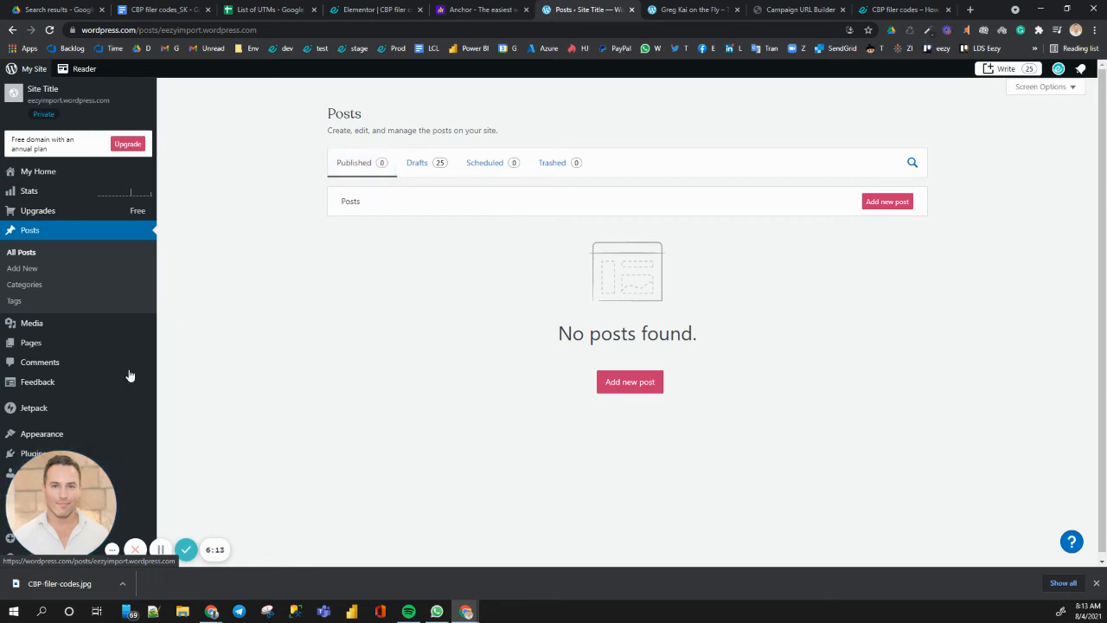
{"action": "left_click", "coordinate": [161, 550]}
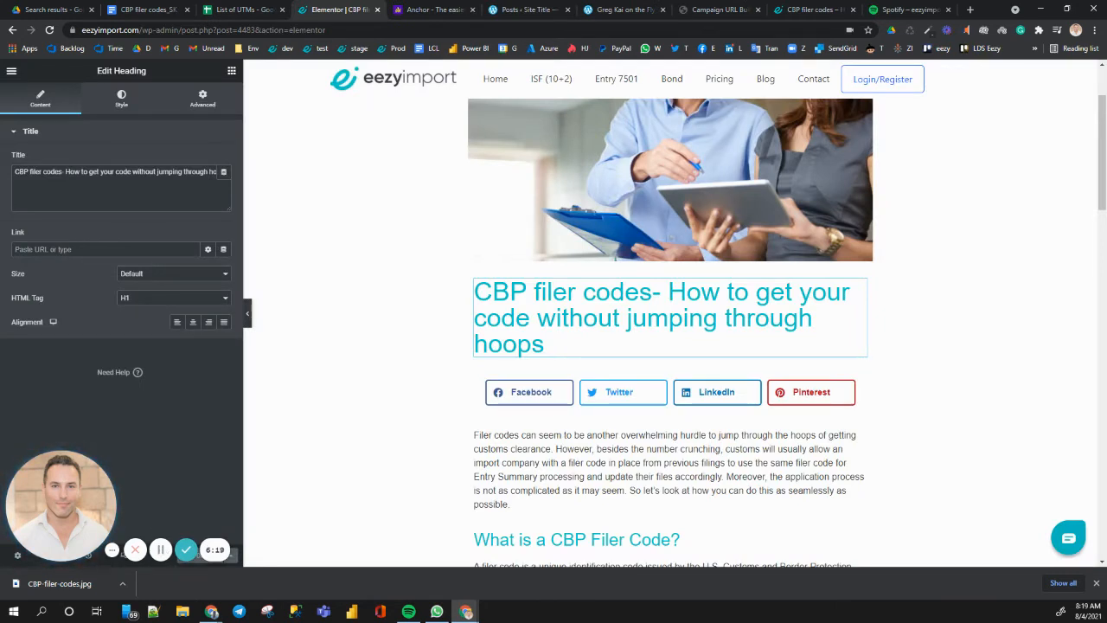
- Switch to Spotify and open the embed options for the eezyimport podcast's CBP filer codes episode, with episodes sorted newest to oldest
{"action": "left_click", "coordinate": [424, 12]}
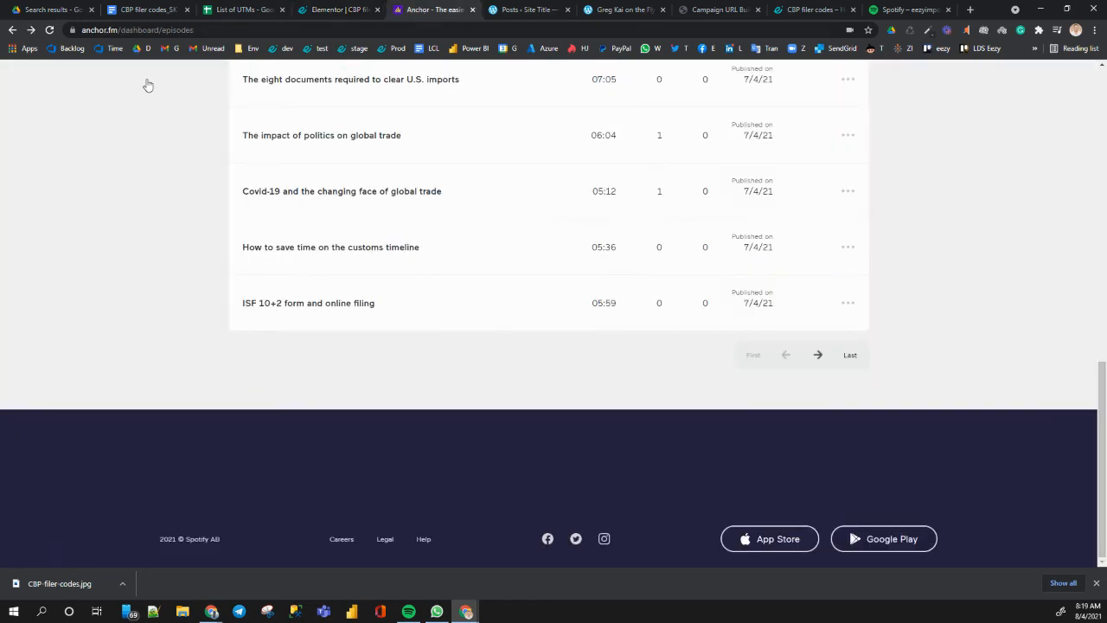
{"action": "left_click", "coordinate": [409, 612]}
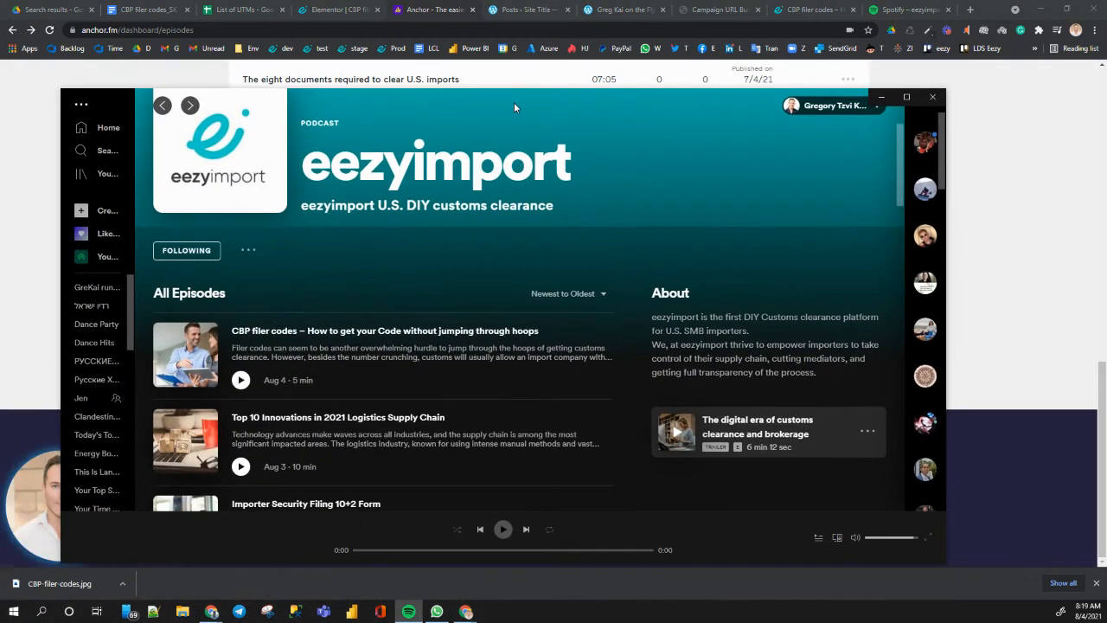
{"action": "double_click", "coordinate": [514, 102]}
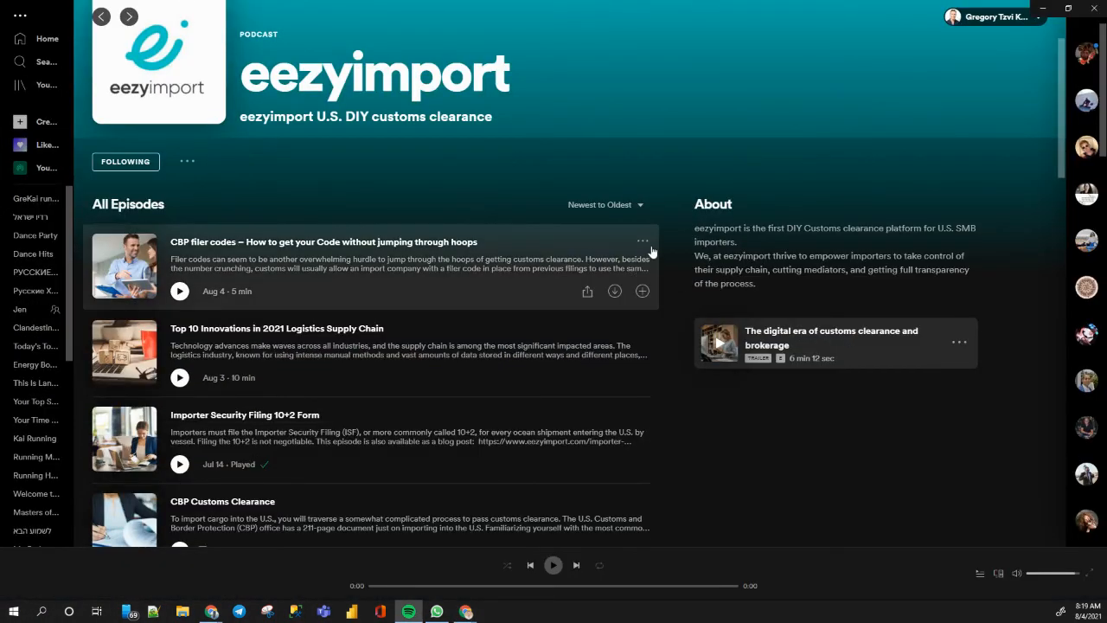
{"action": "left_click", "coordinate": [621, 206]}
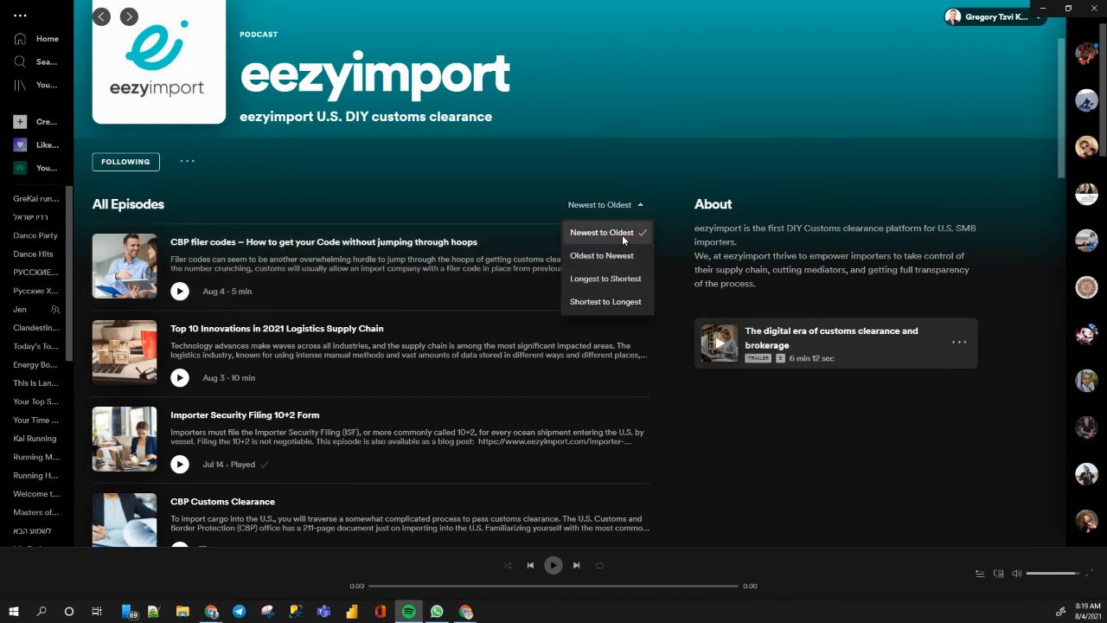
{"action": "left_click", "coordinate": [624, 237]}
{"action": "left_click", "coordinate": [643, 244]}
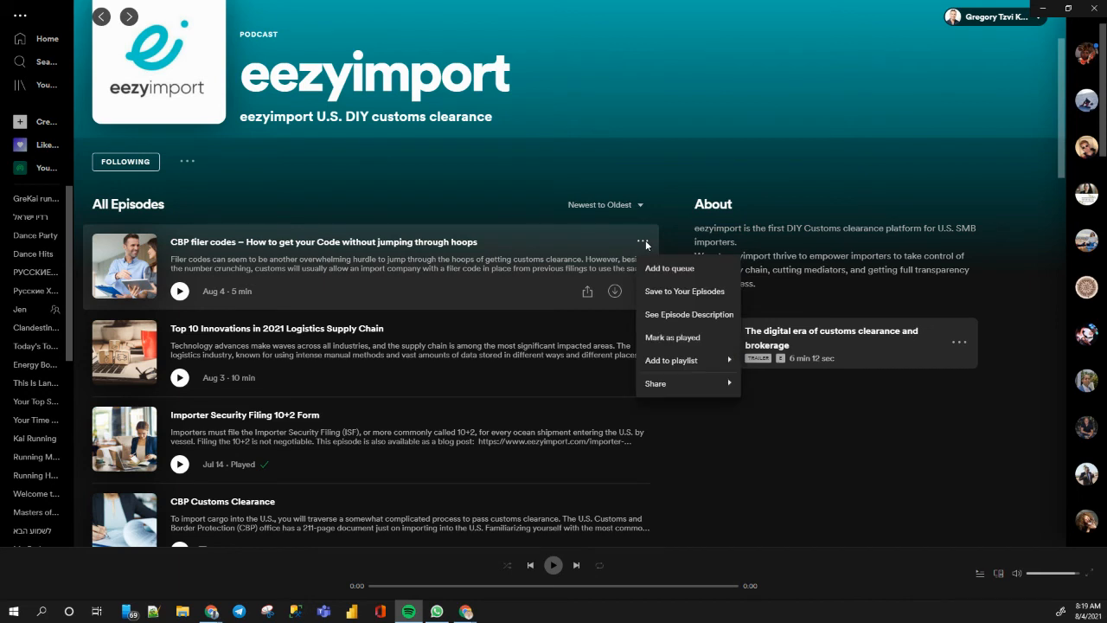
{"action": "mouse_move", "coordinate": [684, 386]}
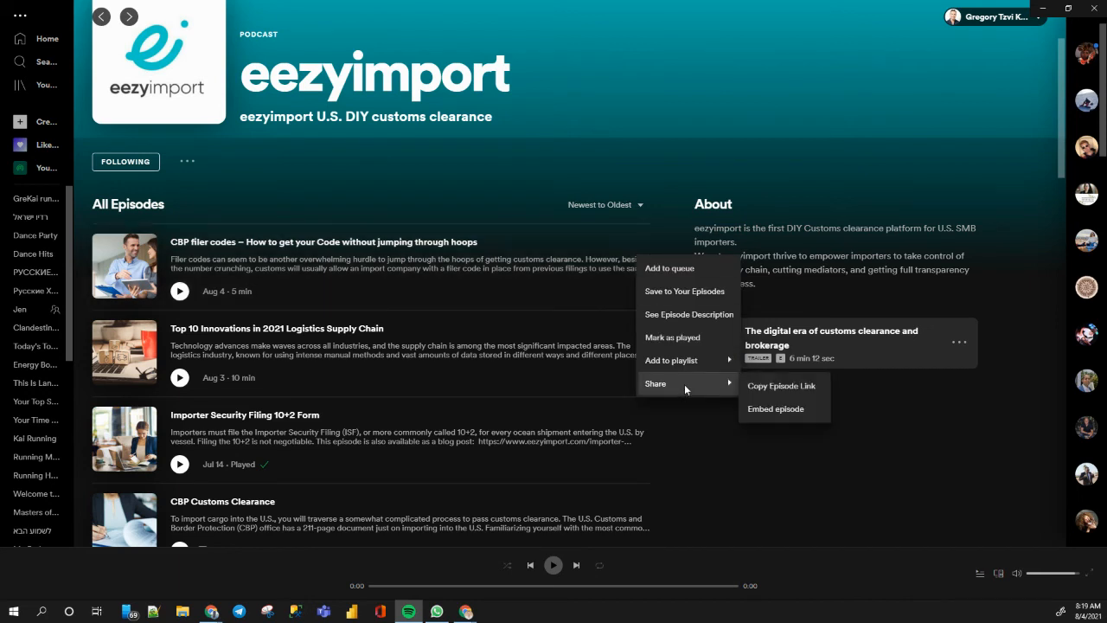
{"action": "left_click", "coordinate": [788, 410]}
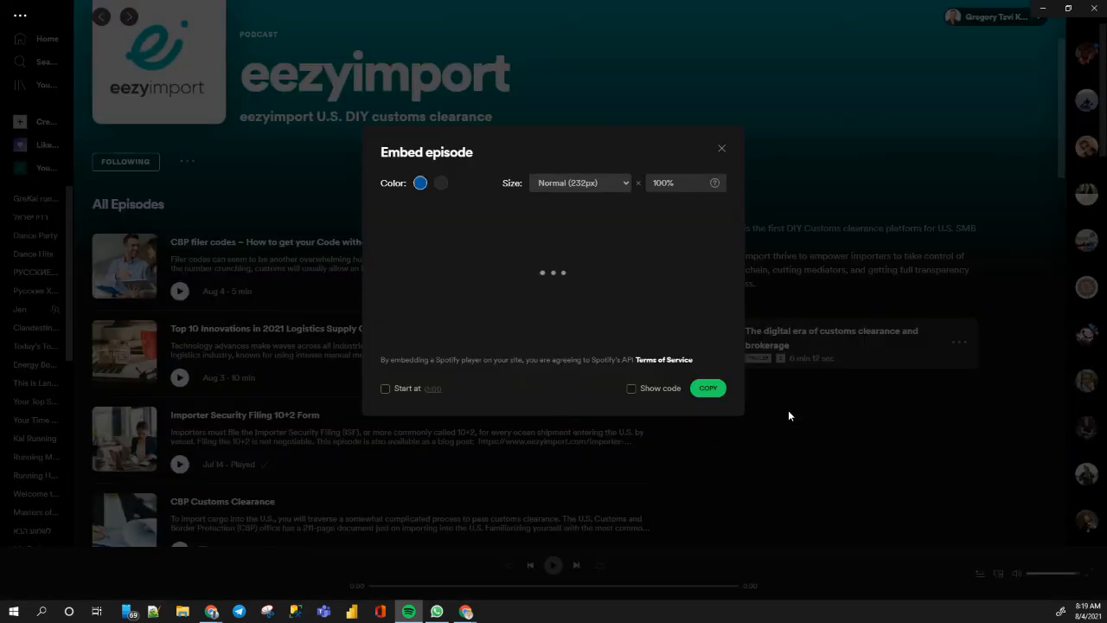
- Set the episode embed to Compact (152px) size with the dark color, copy its code, and leave Spotify
{"action": "left_click", "coordinate": [608, 182]}
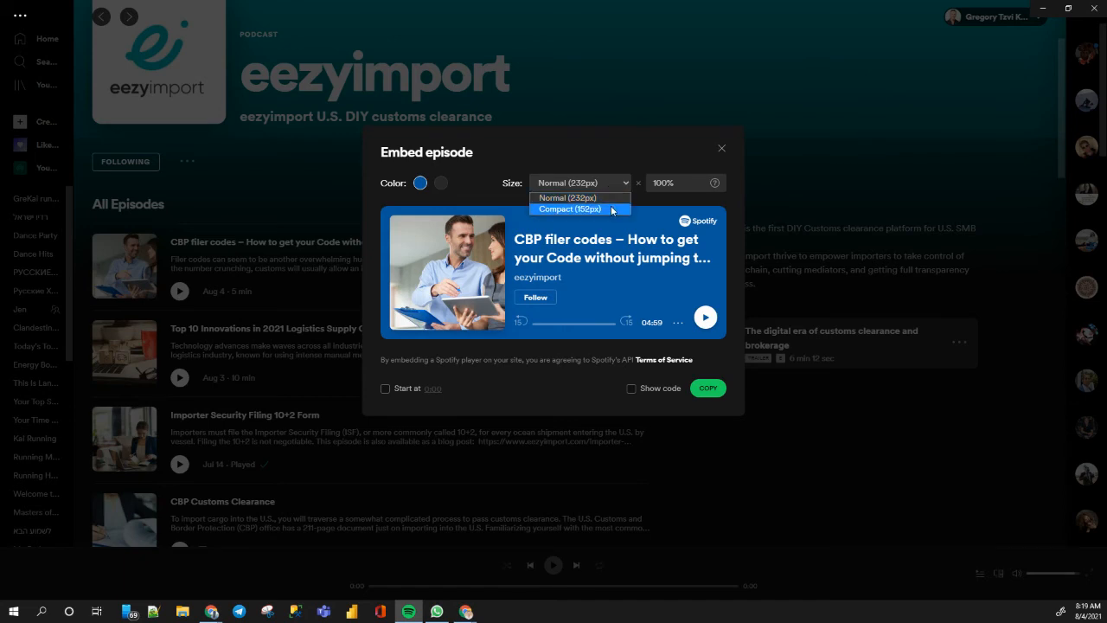
{"action": "left_click", "coordinate": [611, 209]}
{"action": "left_click", "coordinate": [442, 184]}
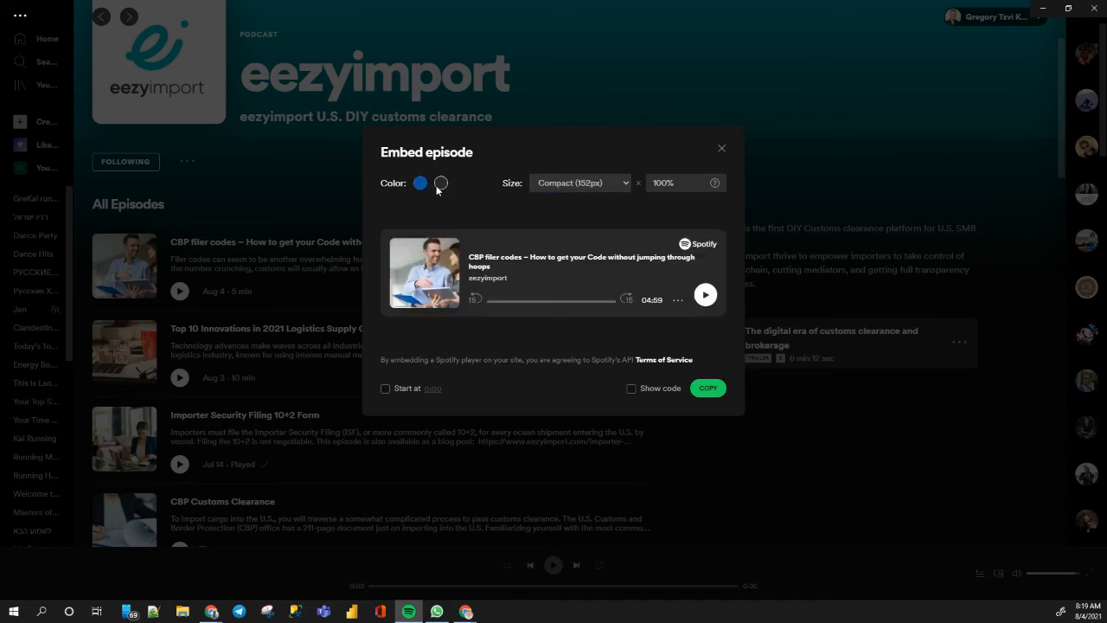
{"action": "left_click", "coordinate": [421, 184]}
{"action": "left_click", "coordinate": [441, 183]}
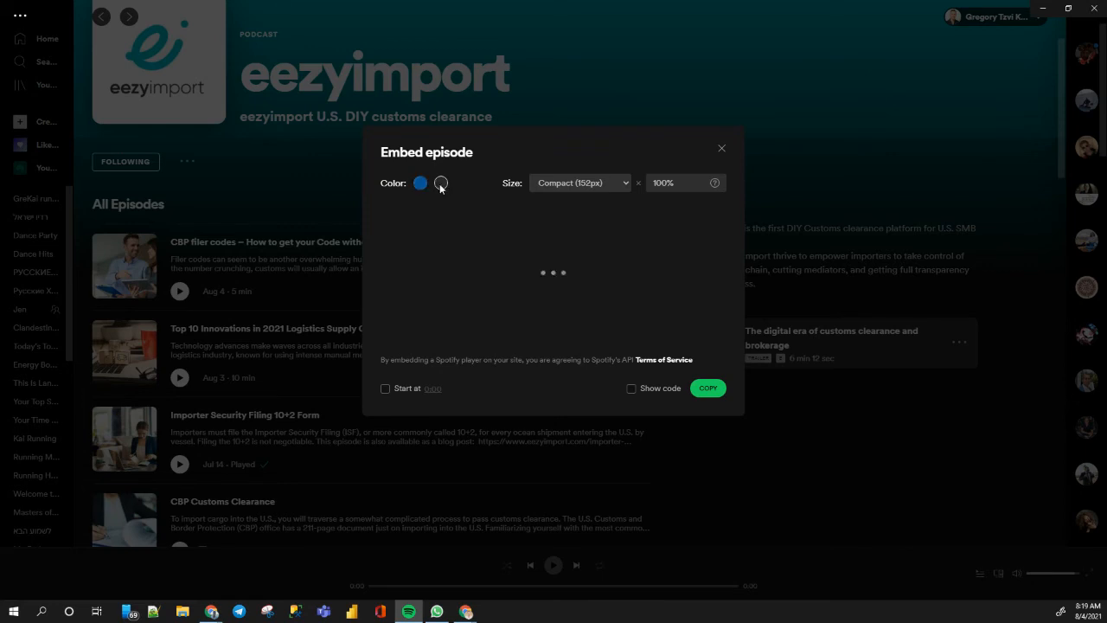
{"action": "left_click", "coordinate": [711, 390]}
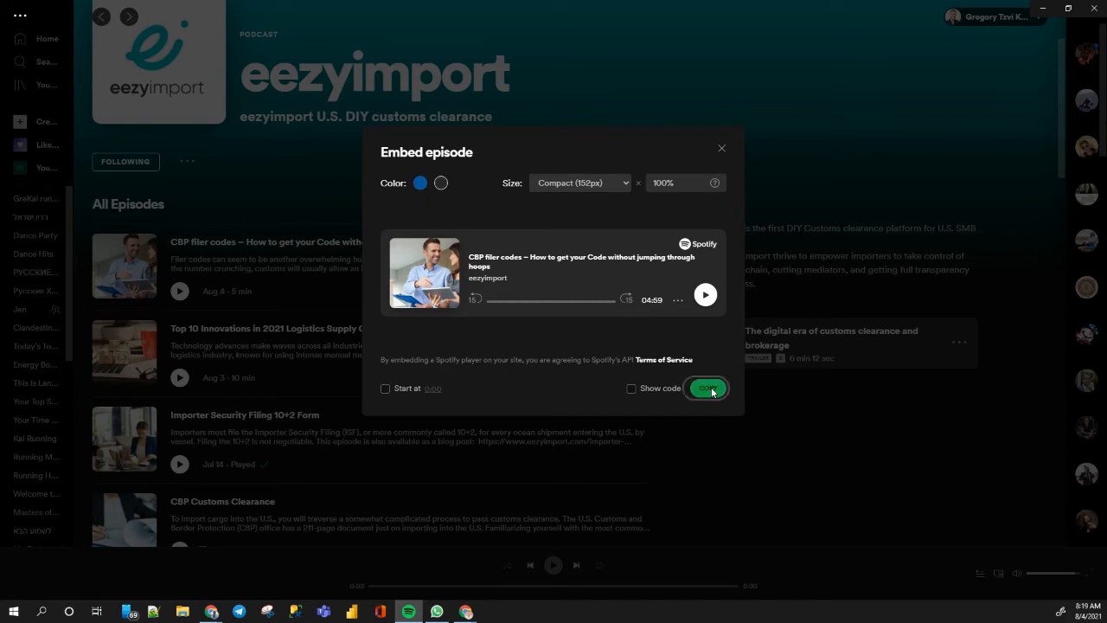
{"action": "left_click", "coordinate": [722, 148]}
{"action": "left_click", "coordinate": [1043, 8]}
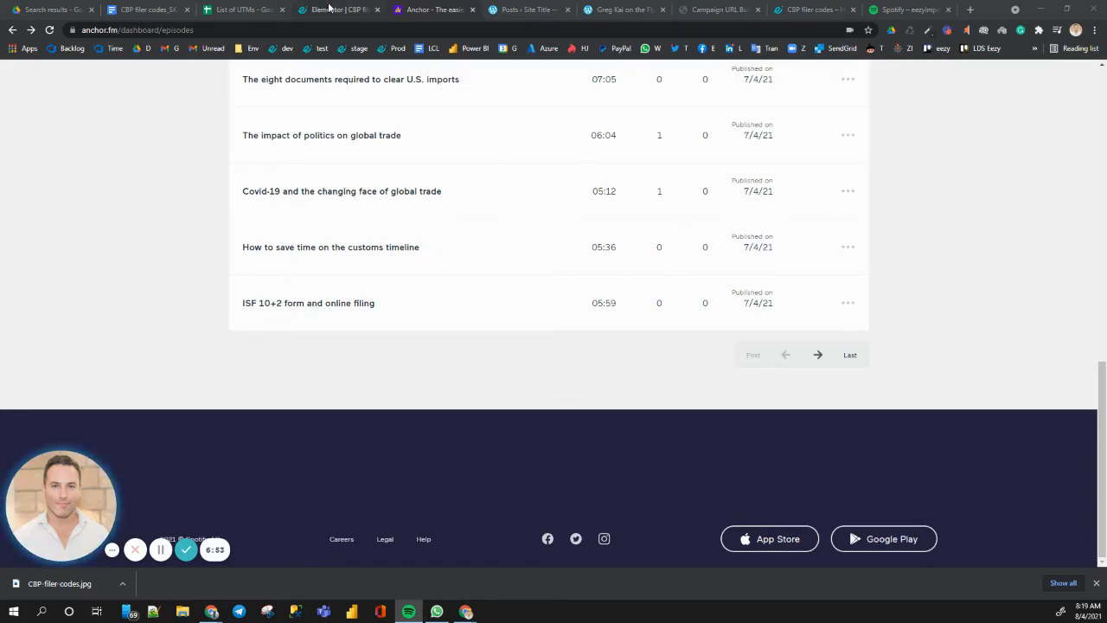
- Embed the copied Spotify player in an HTML widget below the article's opening paragraph in Elementor and update the page
{"action": "left_click", "coordinate": [817, 9]}
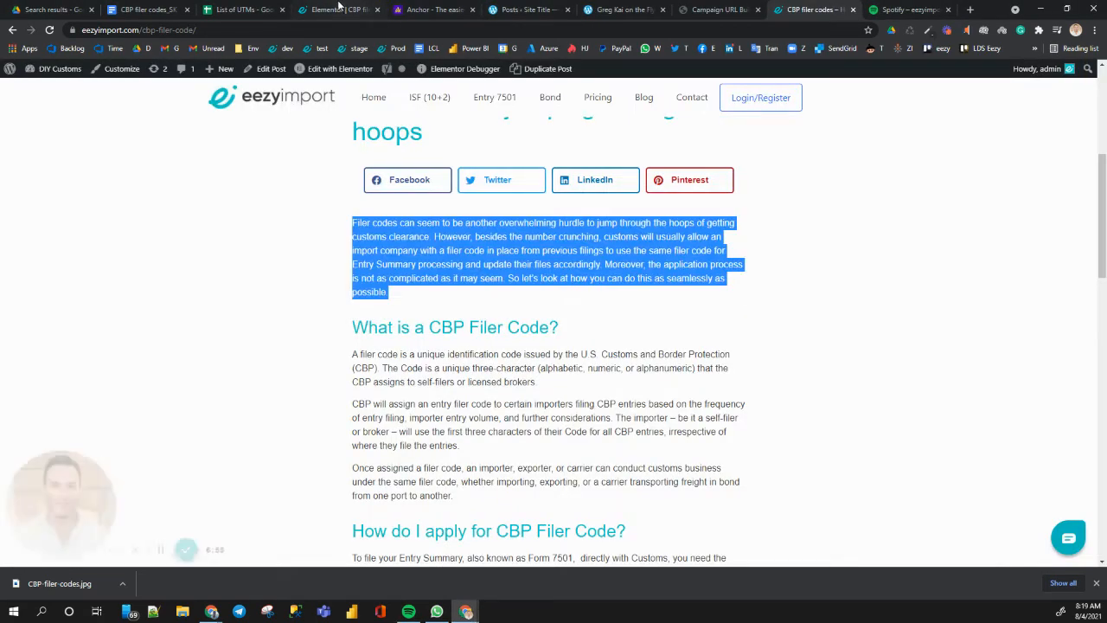
{"action": "left_click", "coordinate": [363, 9]}
{"action": "scroll", "coordinate": [457, 377], "scroll_direction": "down", "scroll_amount": 2}
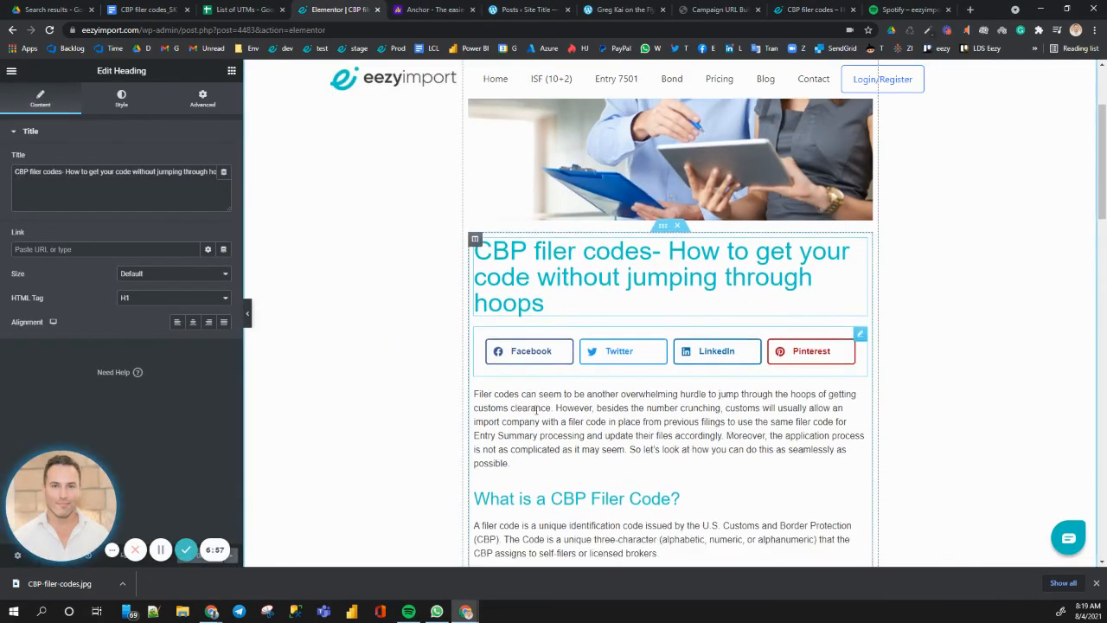
{"action": "left_click", "coordinate": [529, 334]}
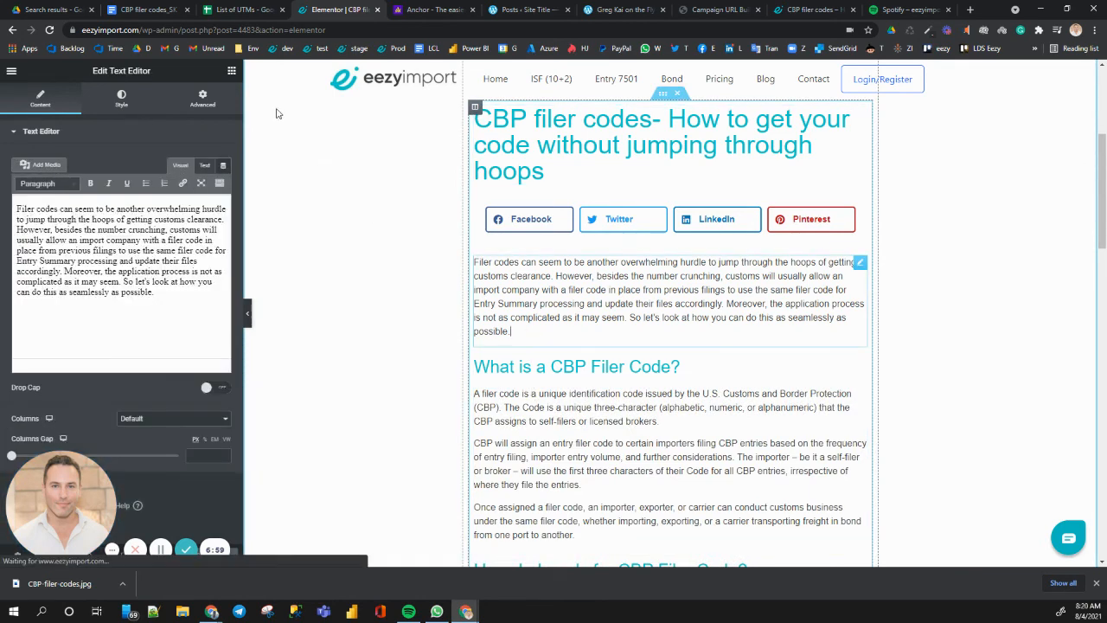
{"action": "left_click", "coordinate": [232, 71]}
{"action": "left_click", "coordinate": [182, 113]}
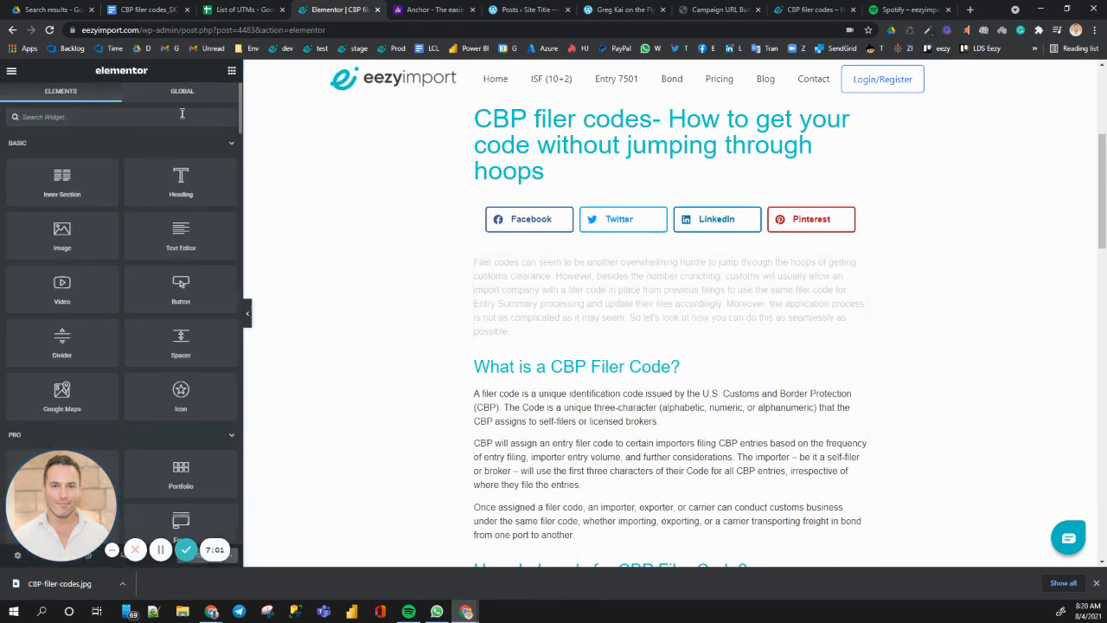
{"action": "type", "text": "code"}
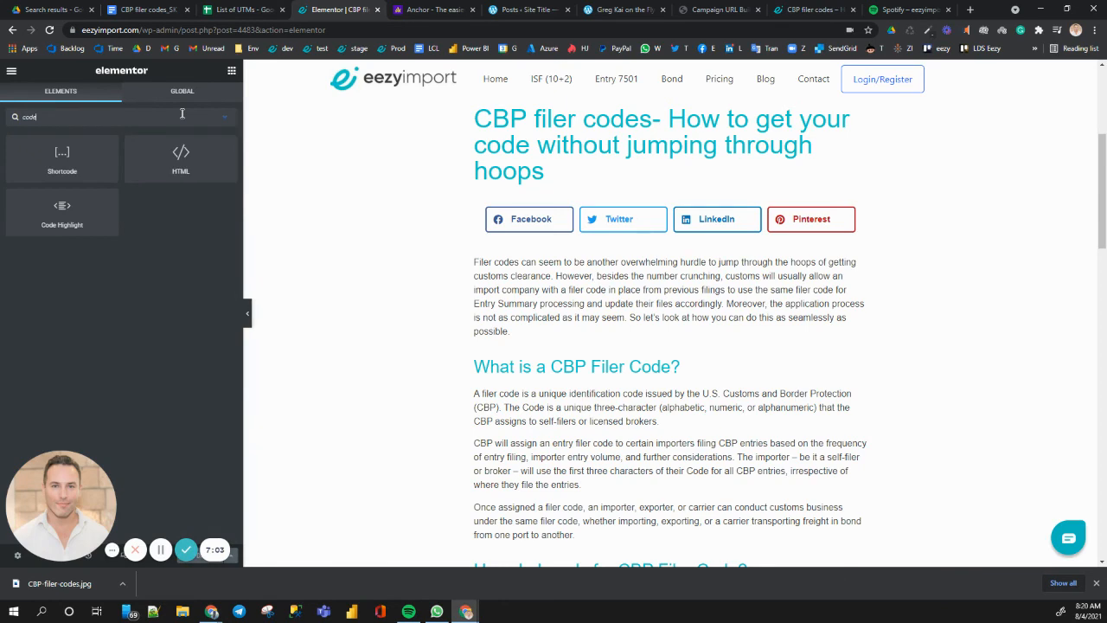
{"action": "left_click_drag", "start_coordinate": [180, 153], "coordinate": [597, 351]}
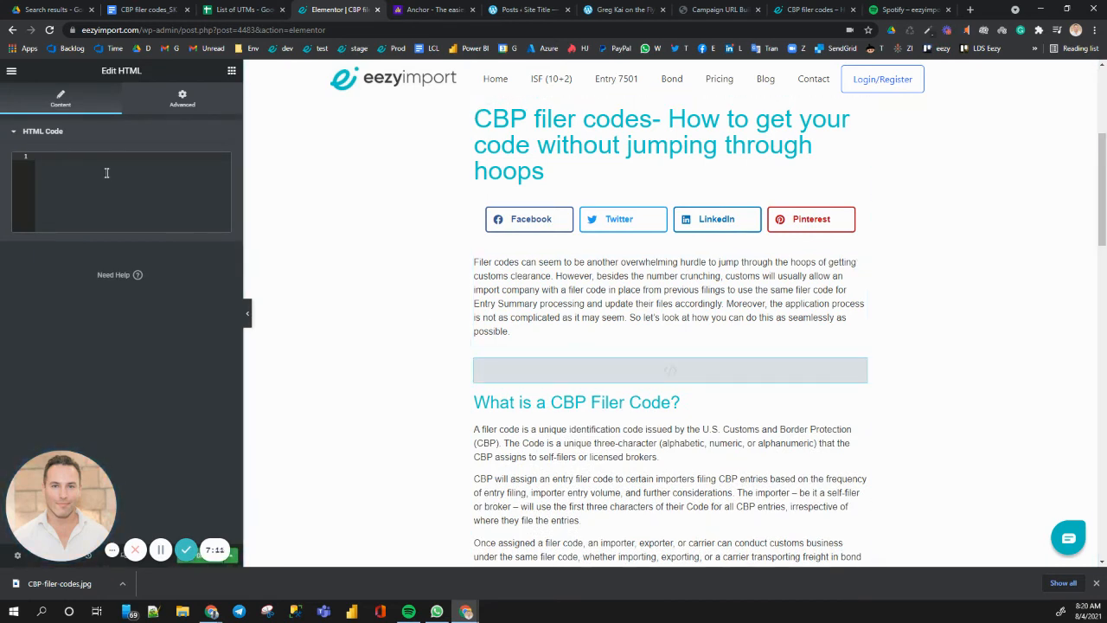
{"action": "key", "text": "ctrl+v"}
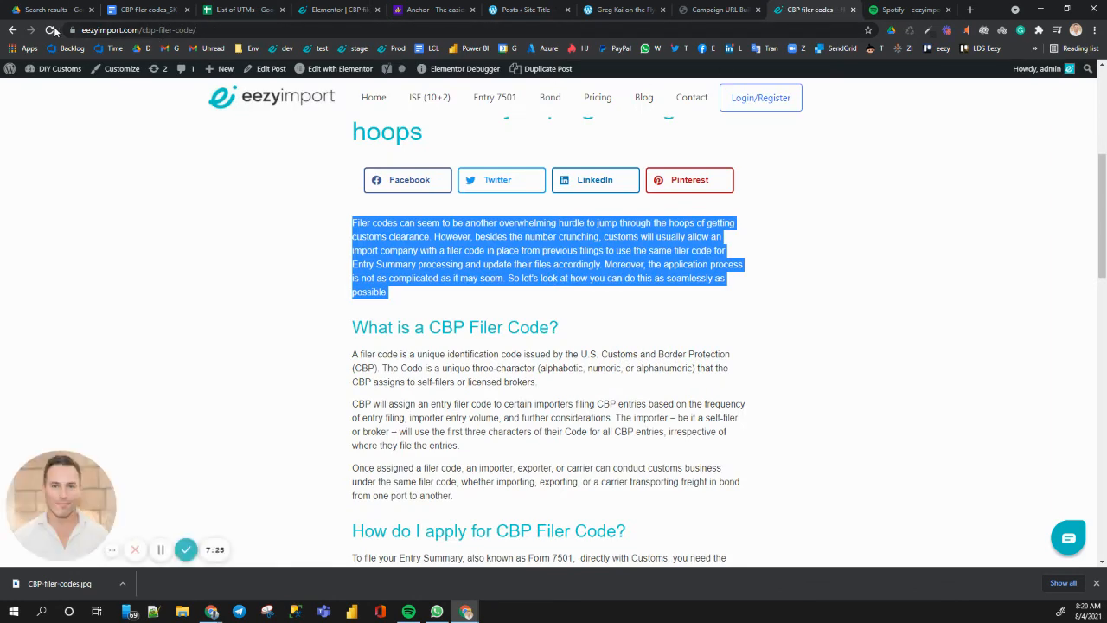
- Reload the live CBP filer codes article and test the embedded Spotify player by playing, skipping ahead and pausing the episode
{"action": "key", "text": "F5"}
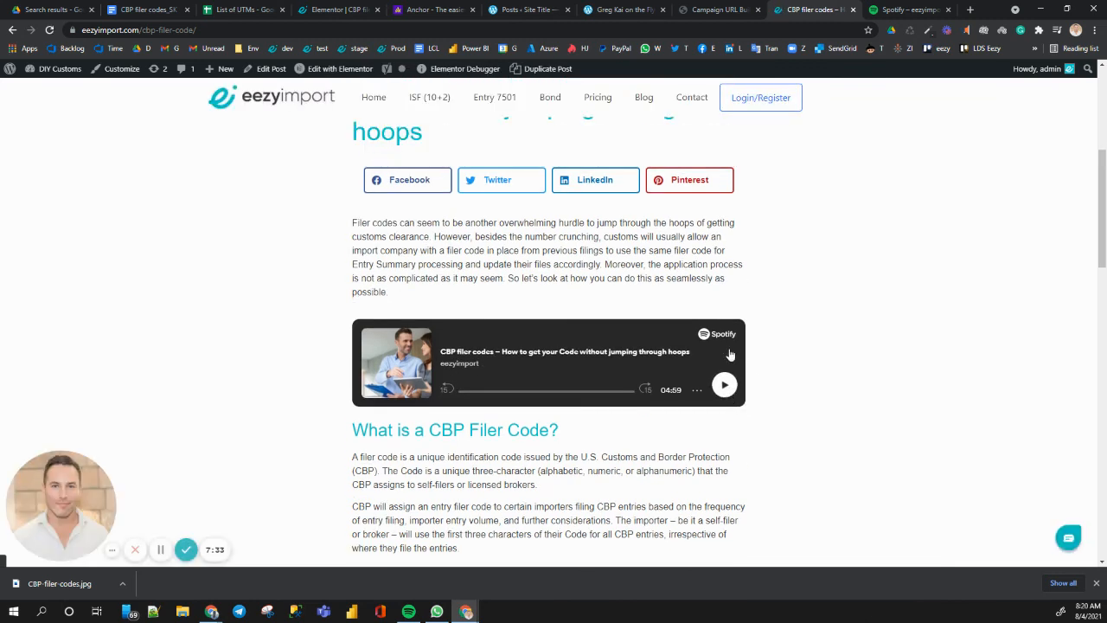
{"action": "left_click", "coordinate": [725, 384]}
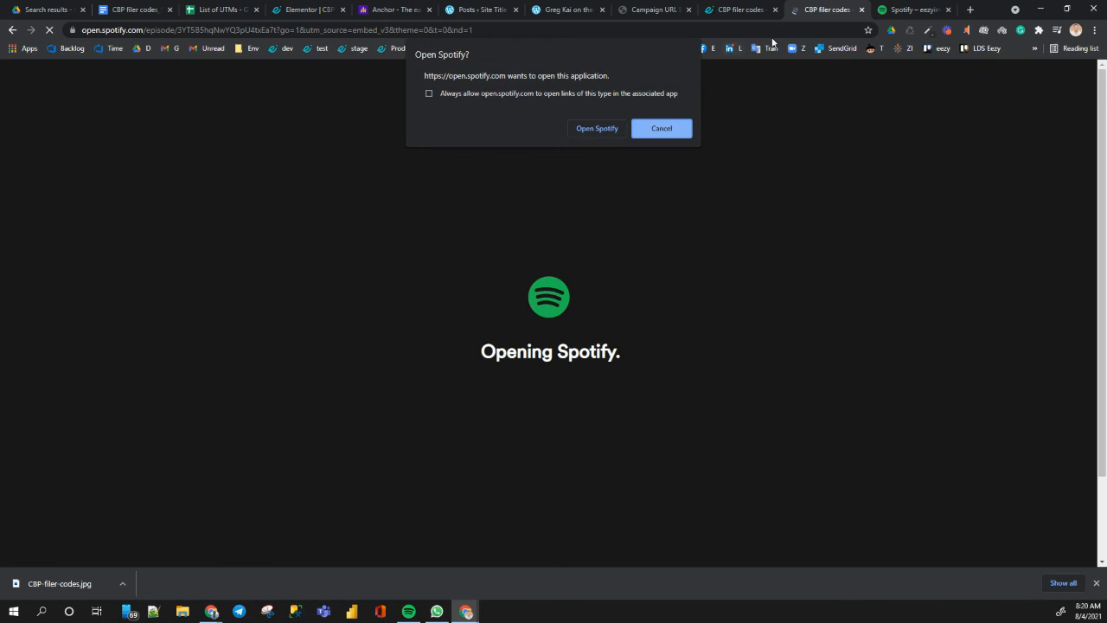
{"action": "left_click", "coordinate": [861, 10]}
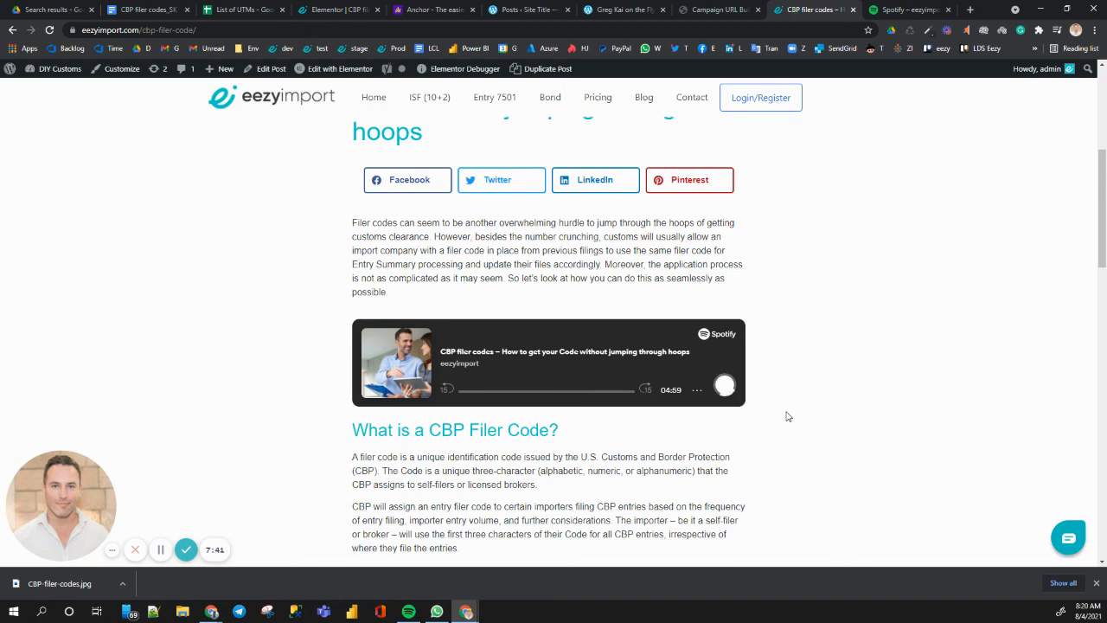
{"action": "scroll", "coordinate": [786, 416], "scroll_direction": "up", "scroll_amount": 1}
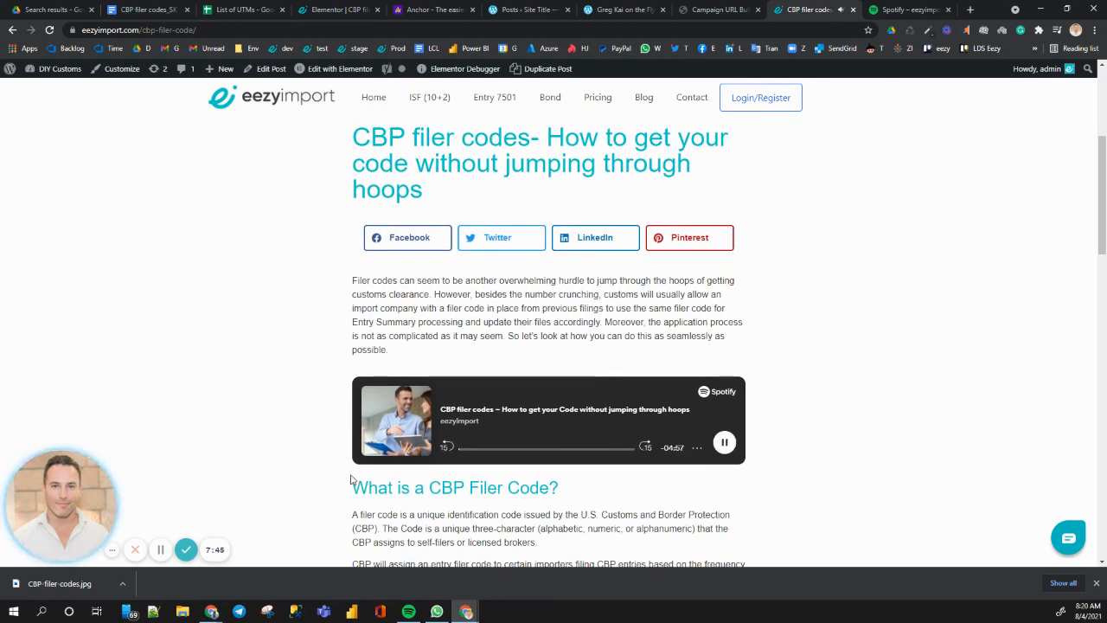
{"action": "left_click", "coordinate": [493, 449]}
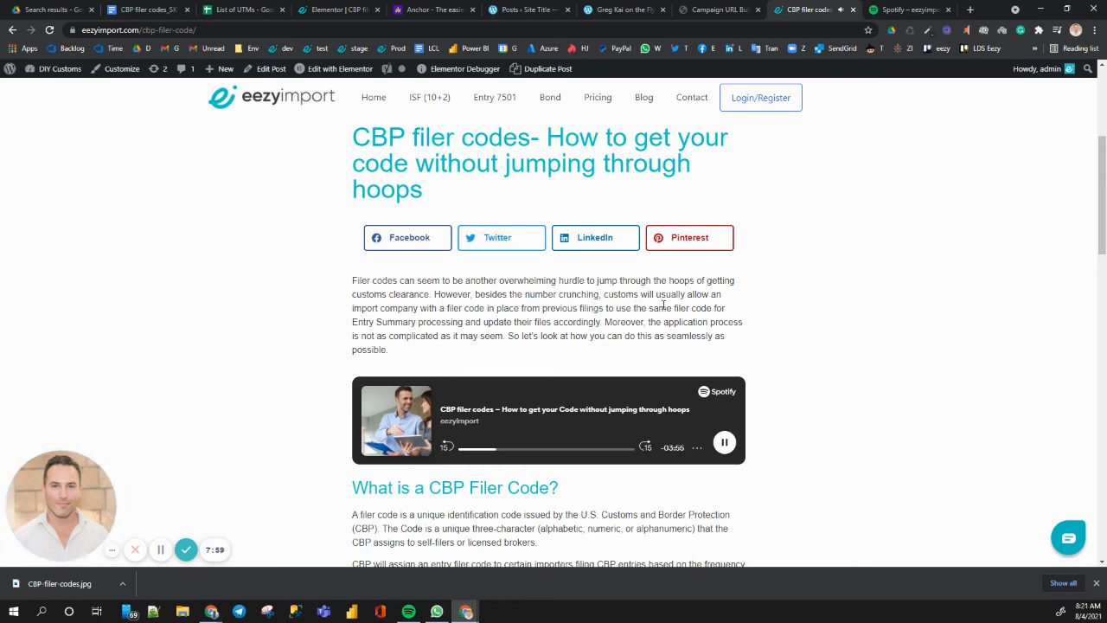
{"action": "left_click", "coordinate": [724, 445]}
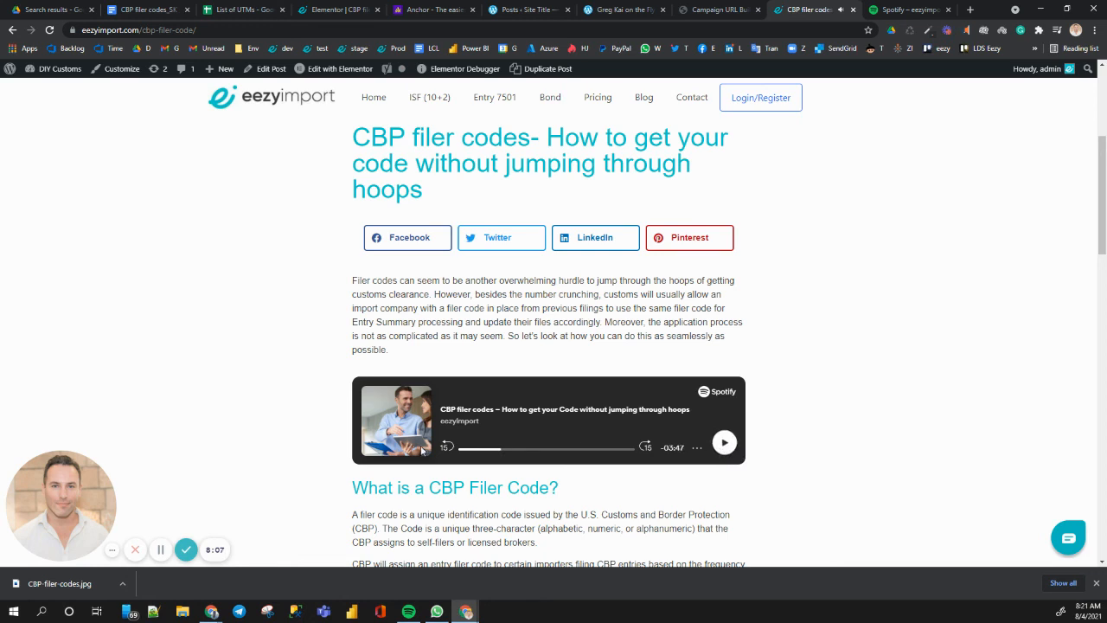